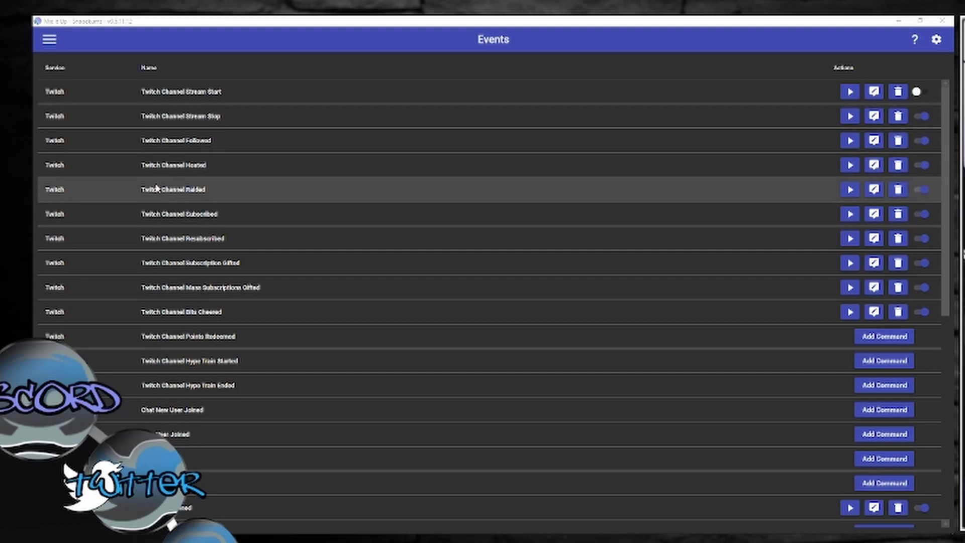
Look over the Commands and Events pages to see where commands and event alerts are managed.
click(54, 41)
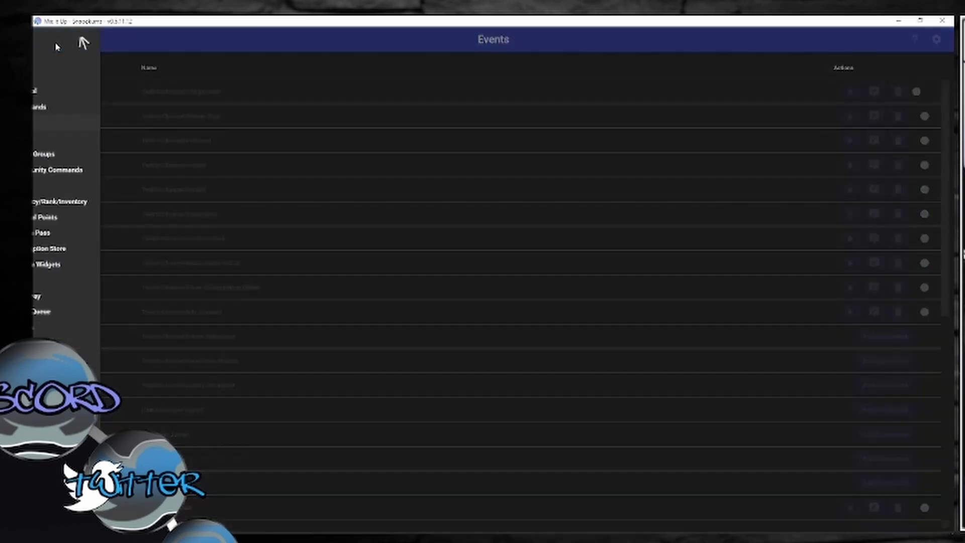
click(66, 108)
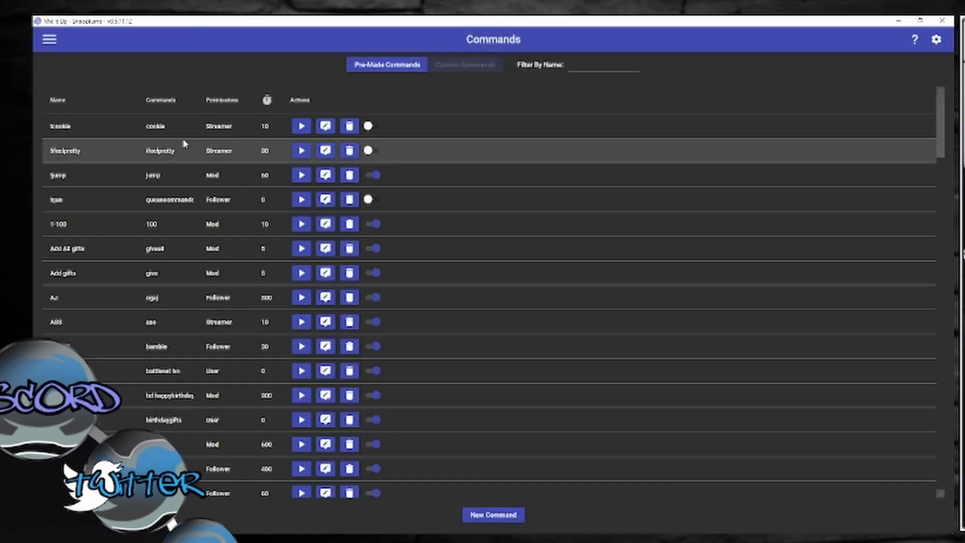
click(55, 40)
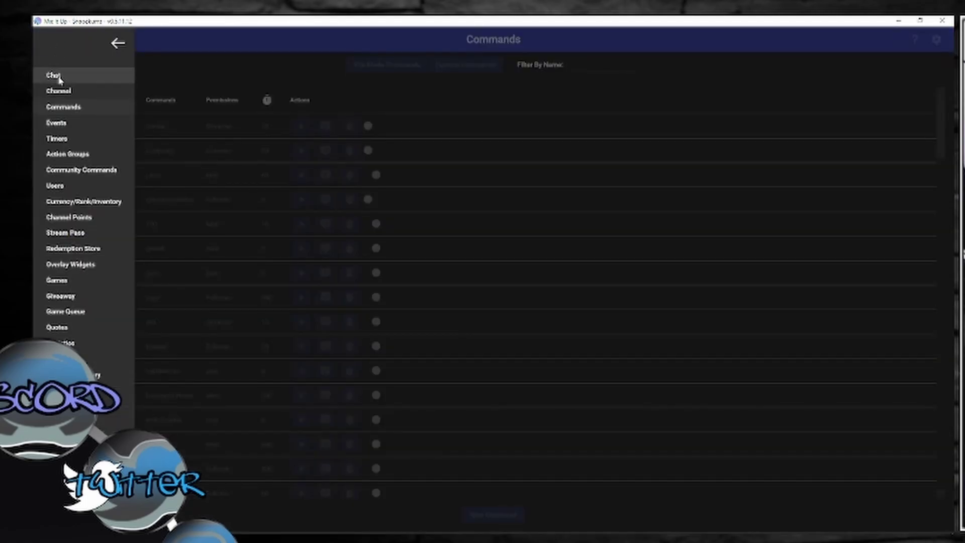
click(63, 130)
click(78, 43)
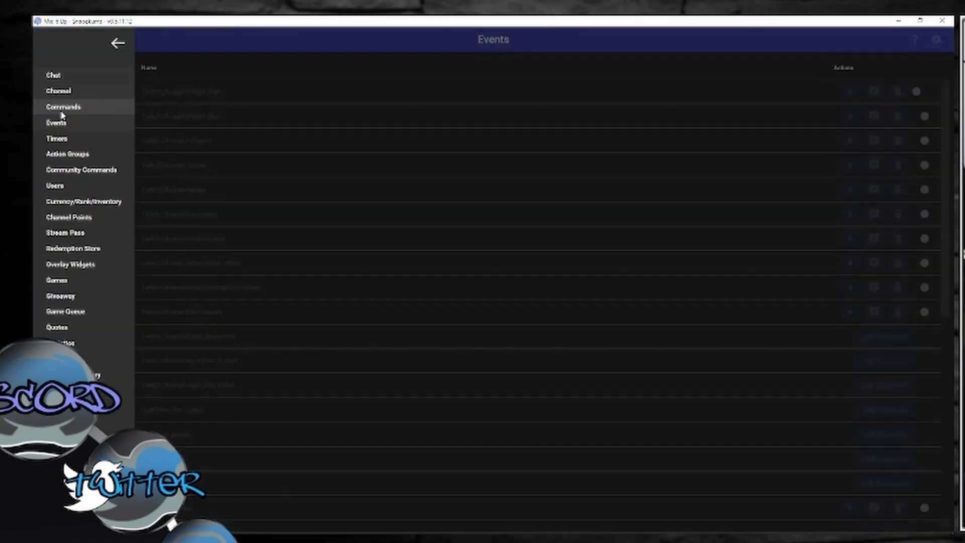
click(52, 140)
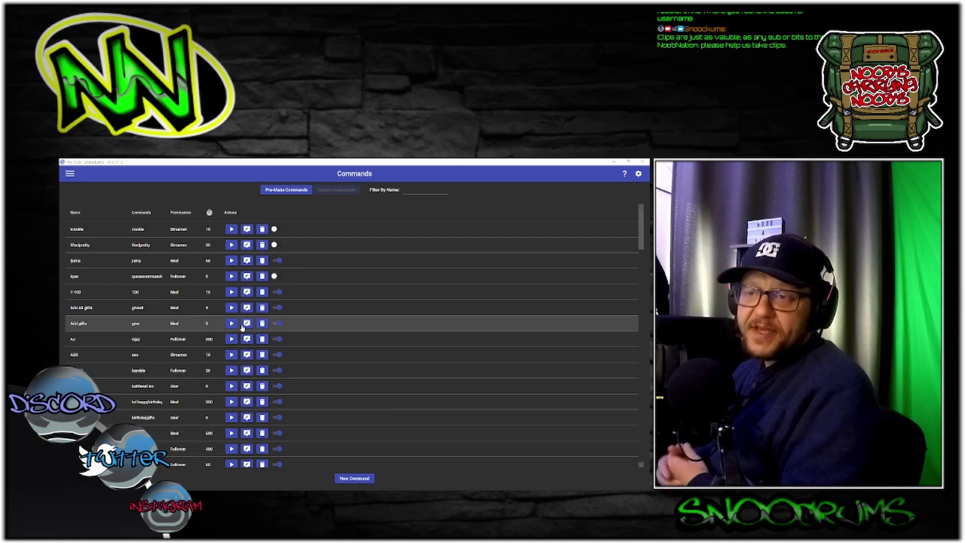
Examine the action list of the Twitch Channel Followed event's command and close its editor.
click(70, 173)
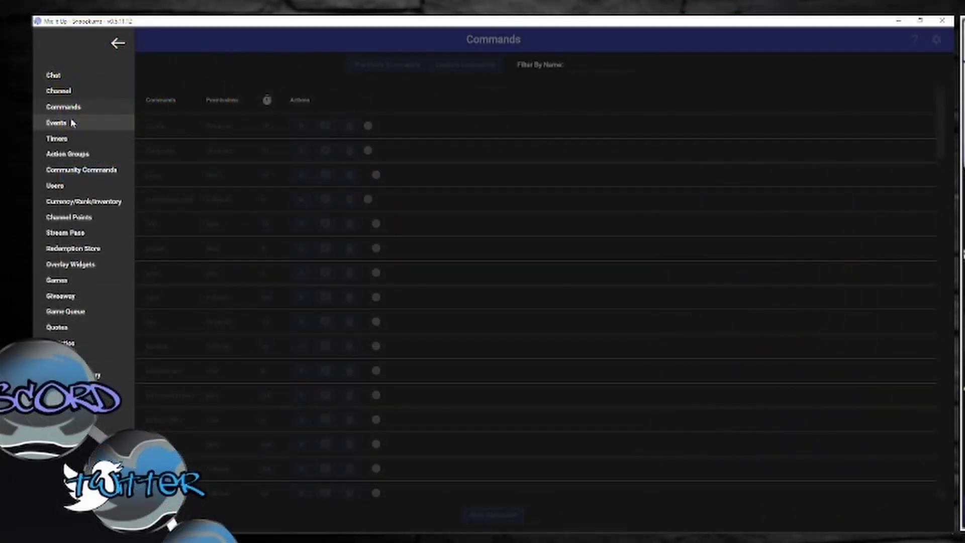
click(72, 122)
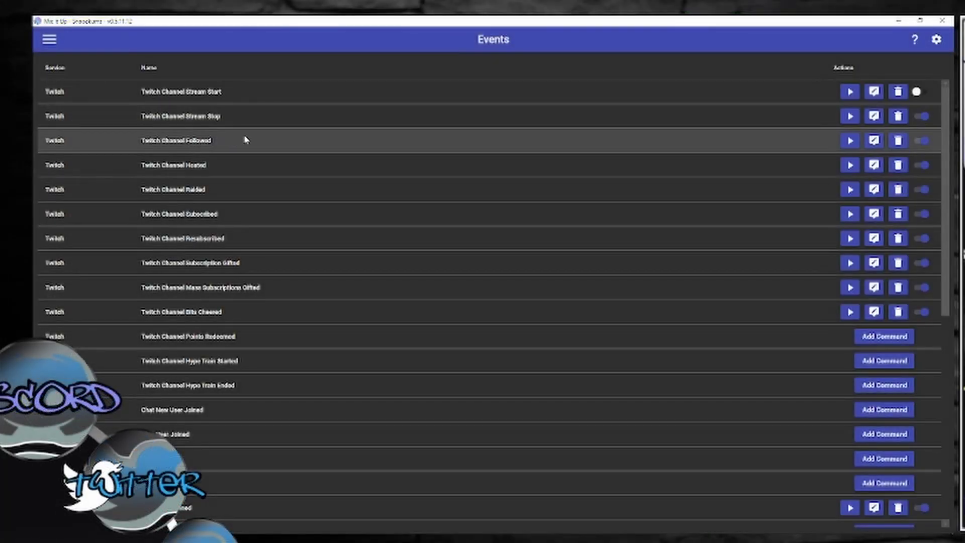
click(875, 142)
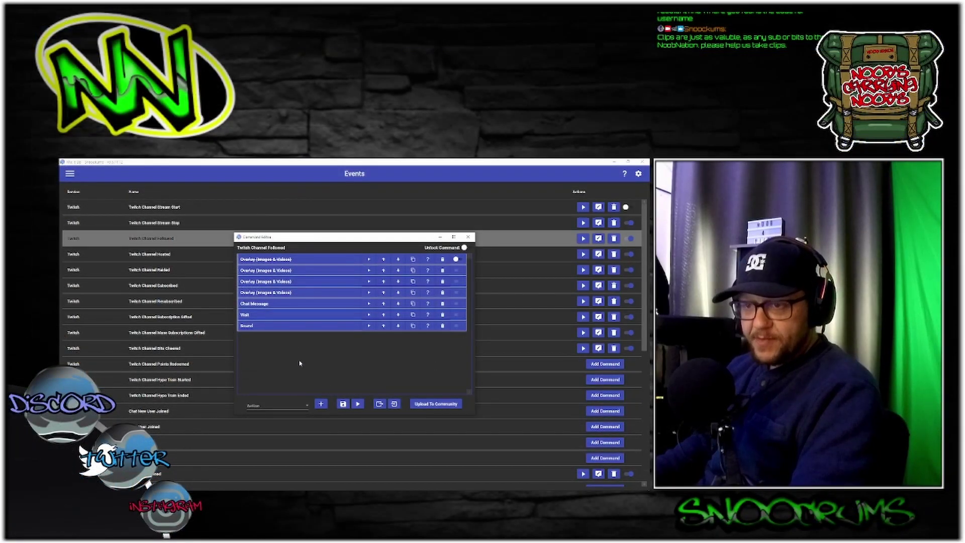
click(468, 237)
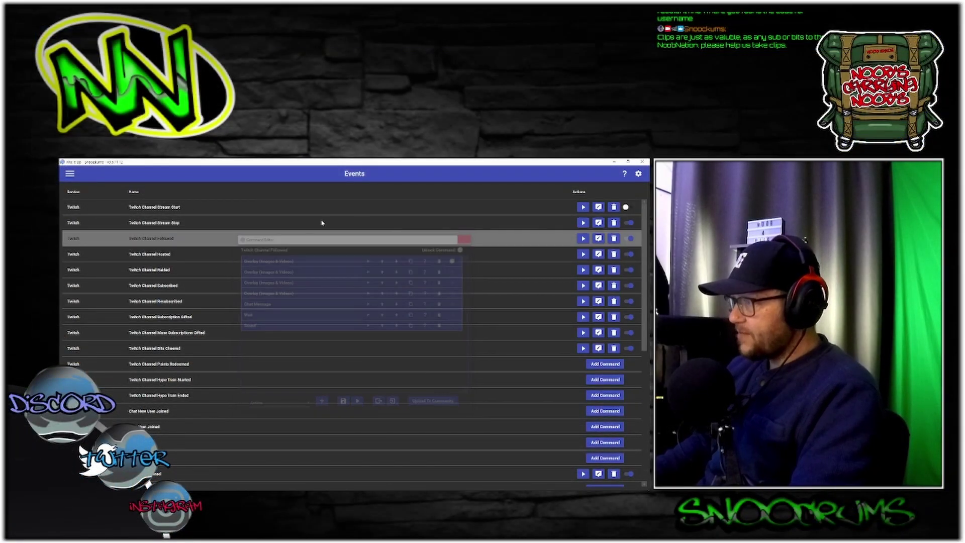
Create a new command on the Commands page, named followtest, with the chat trigger ft.
click(71, 173)
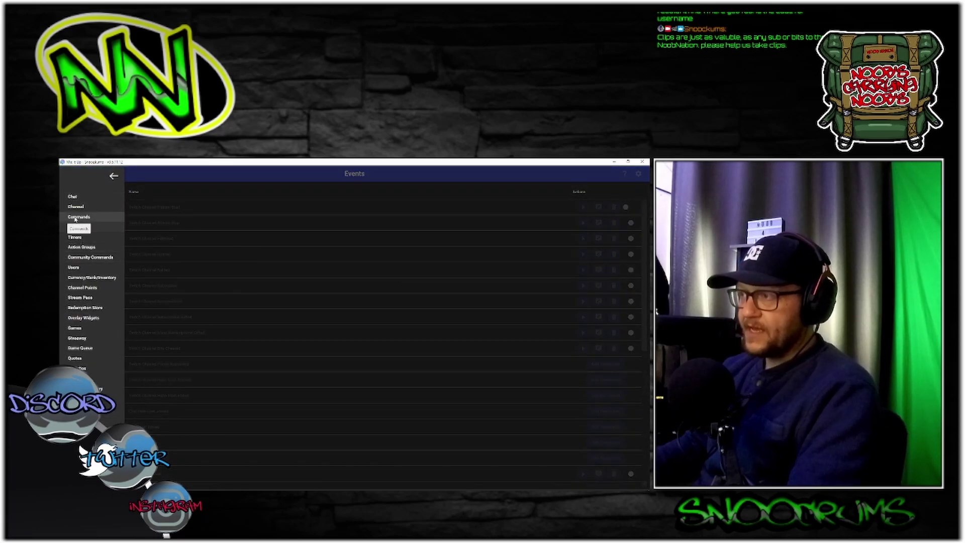
click(75, 218)
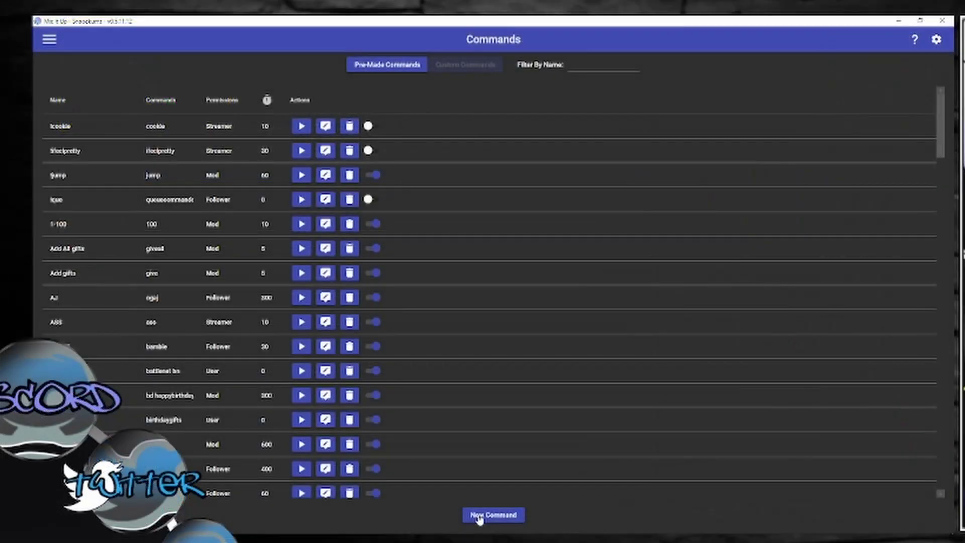
click(354, 478)
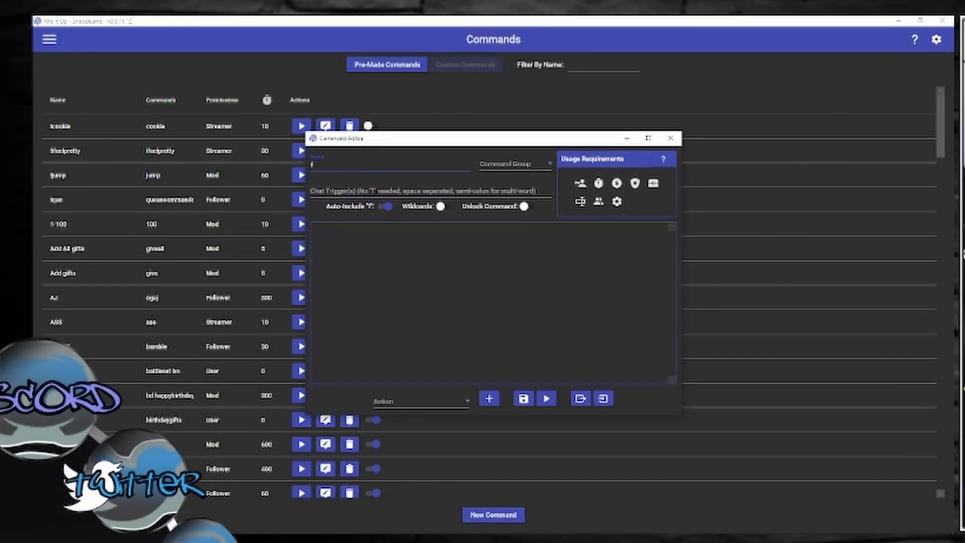
text(followtest)
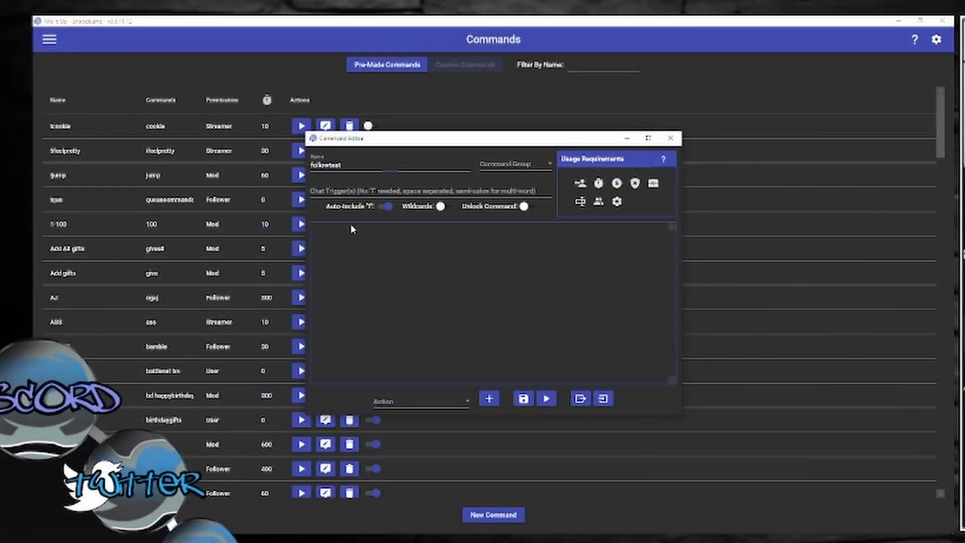
click(252, 271)
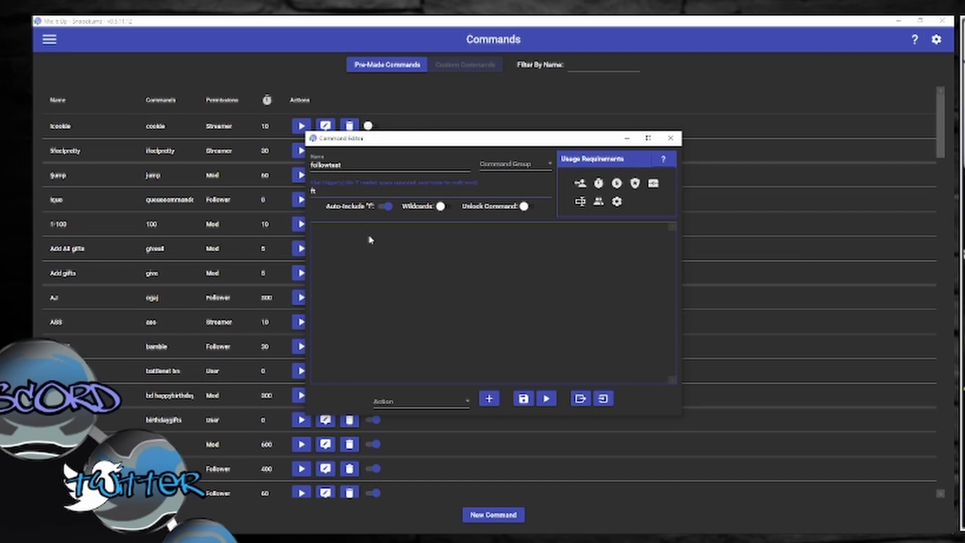
Look through the action types available for the new command.
click(421, 401)
scroll(411, 302, down, 3)
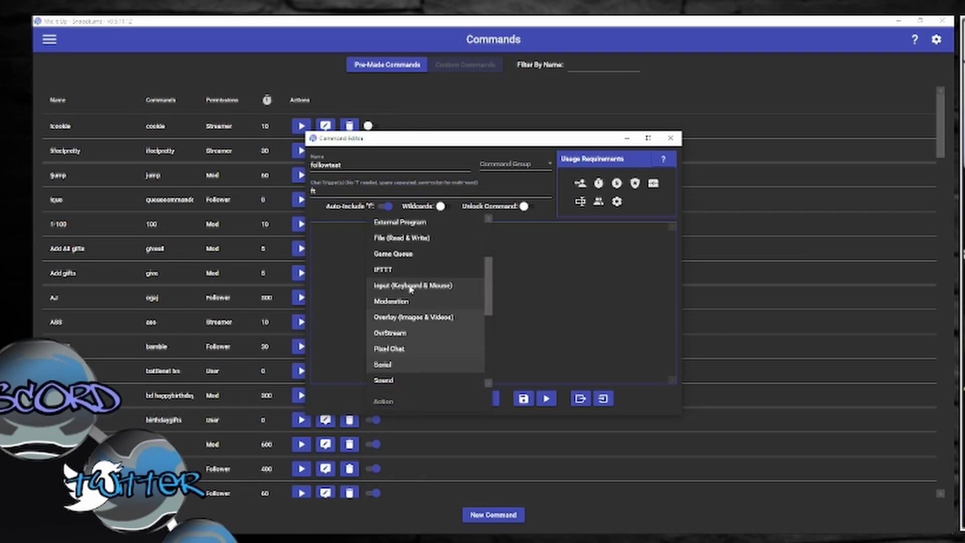
scroll(410, 256, up, 3)
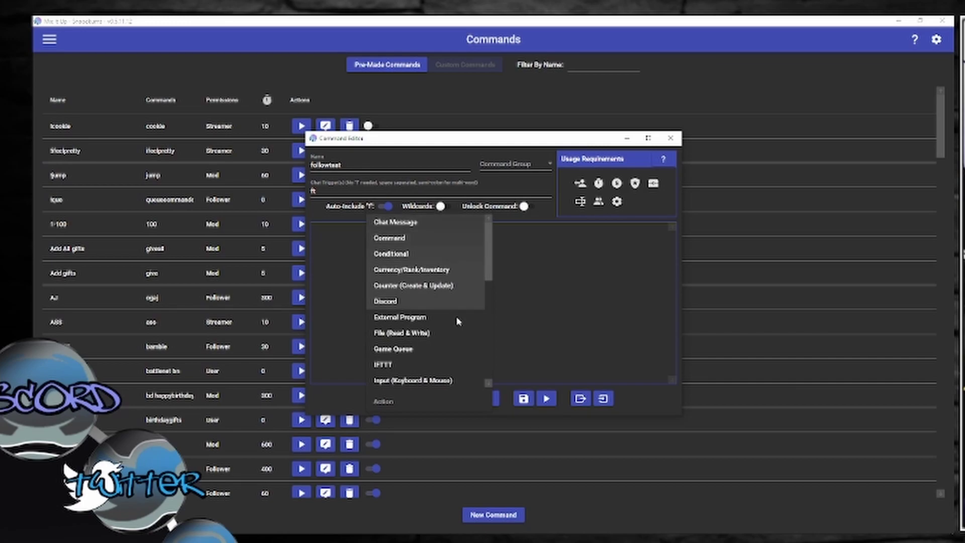
key(Escape)
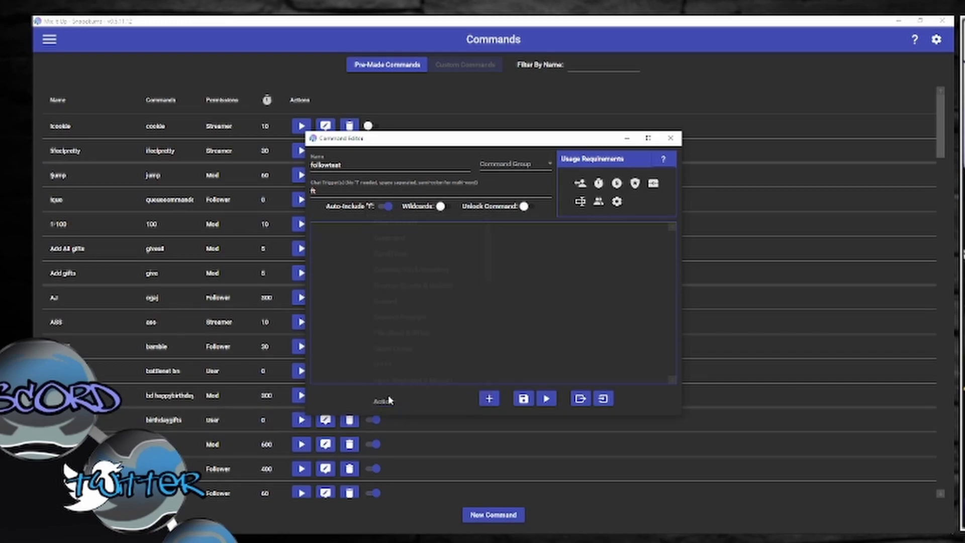
click(387, 402)
scroll(411, 302, down, 5)
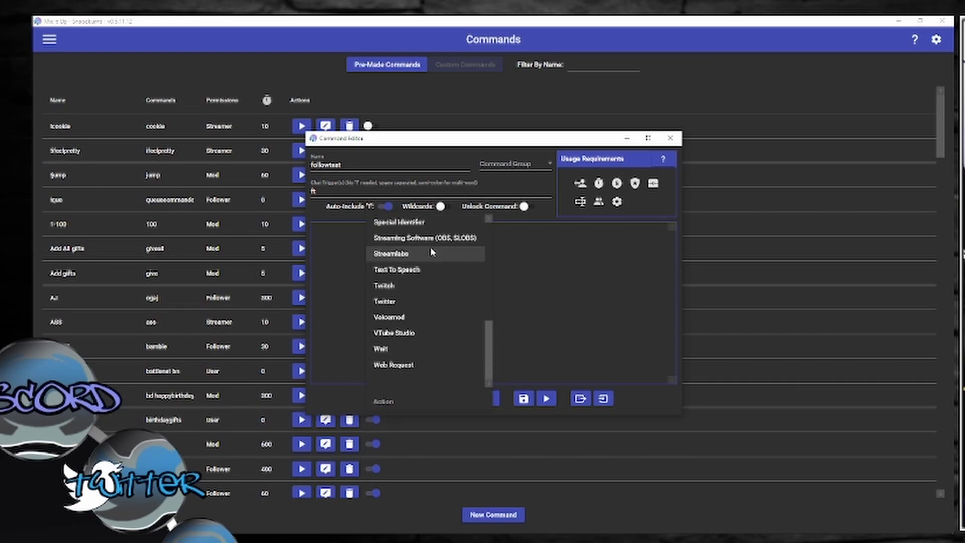
scroll(411, 335, up, 5)
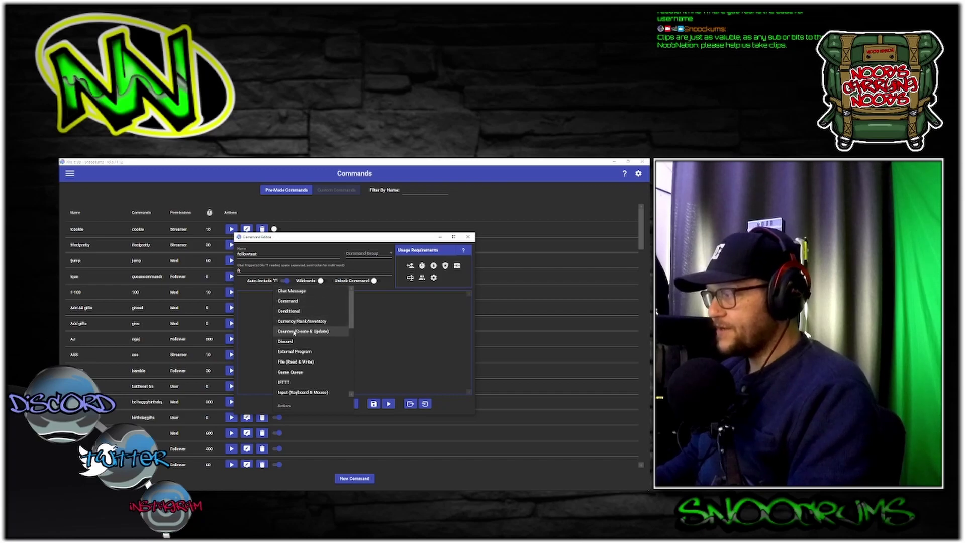
scroll(294, 332, down, 3)
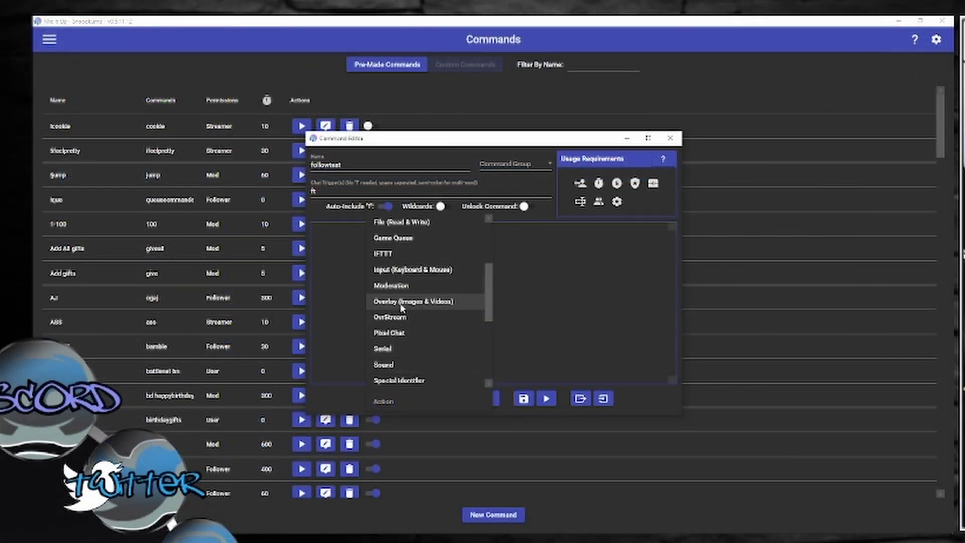
click(400, 303)
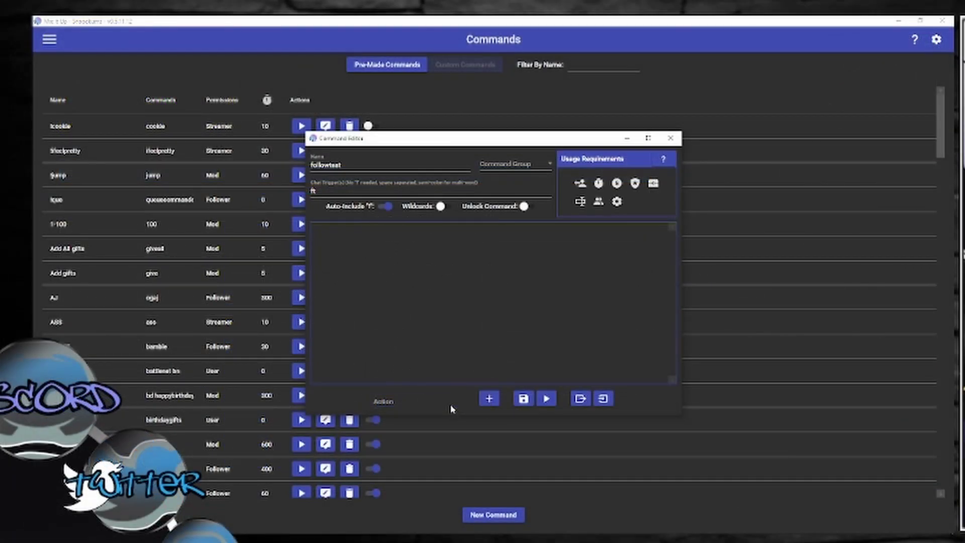
Add a Chat Message action to the followtest command.
click(450, 408)
scroll(417, 302, up, 10)
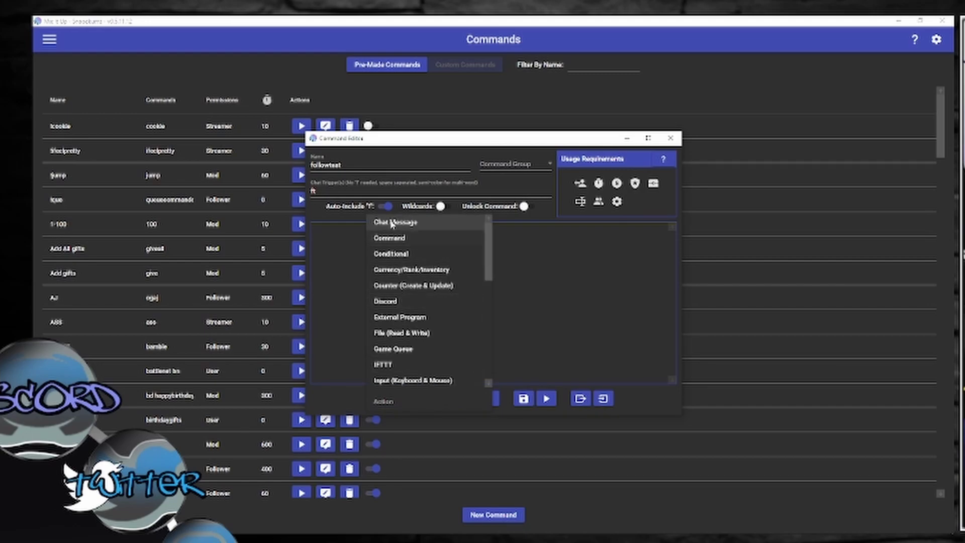
click(392, 224)
click(489, 399)
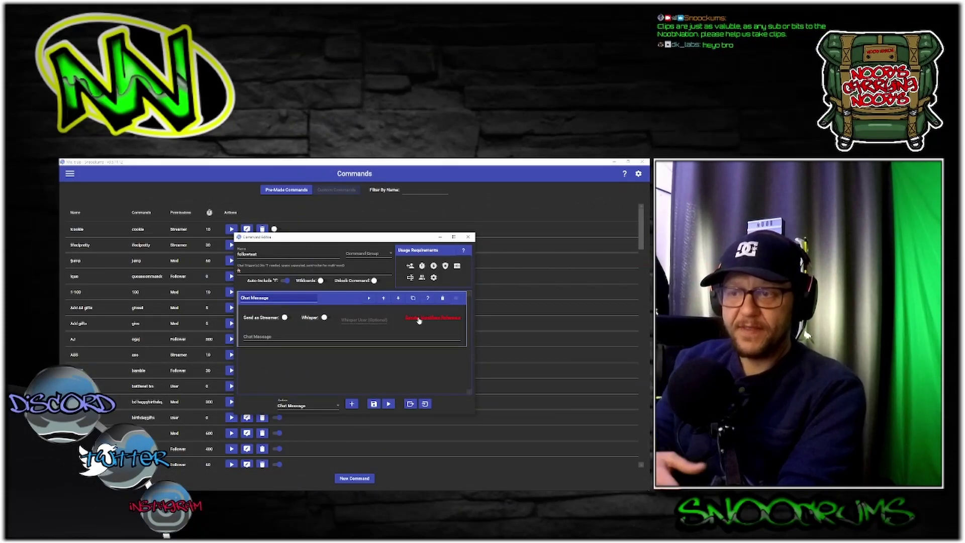
Open the Special Identifiers reference from the Chat Message action and copy $username from its User section.
click(419, 321)
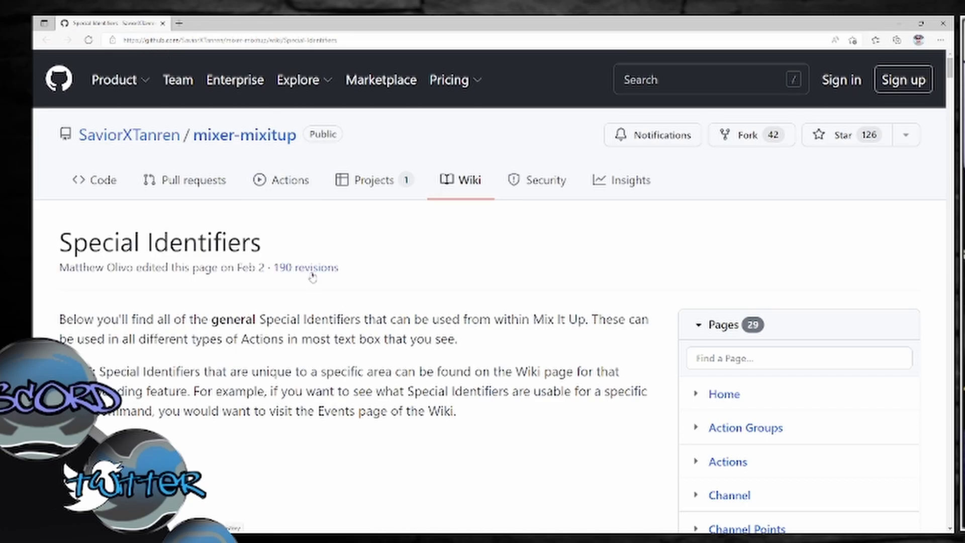
scroll(312, 277, down, 5)
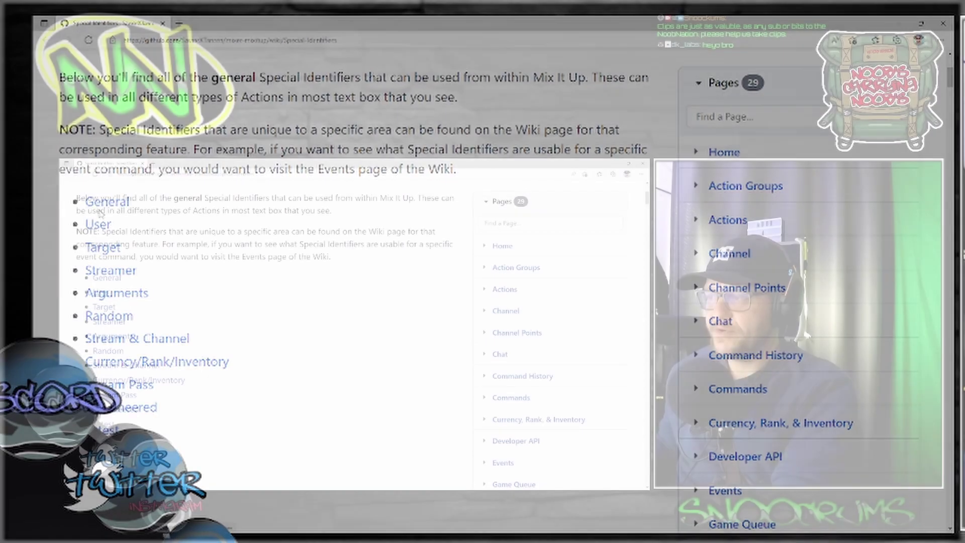
click(96, 224)
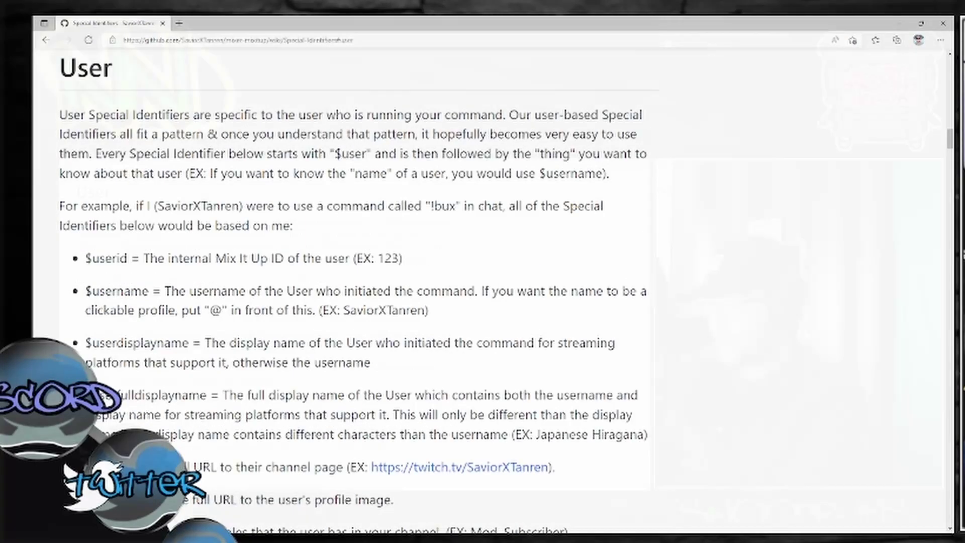
drag(93, 335, 133, 335)
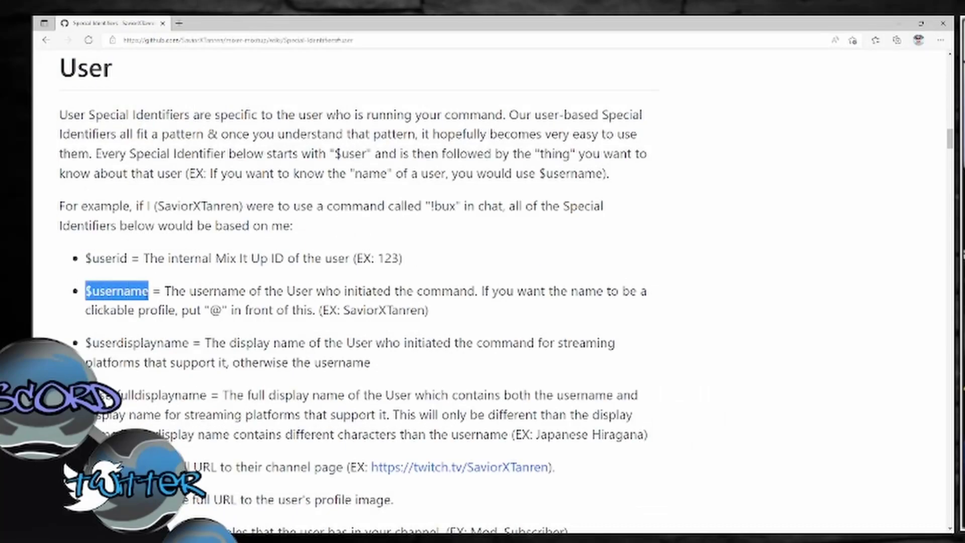
key(ctrl+c)
Switch back to Mix It Up and set the chat message to "$username has followed.".
key(alt+Tab)
key(ctrl+v)
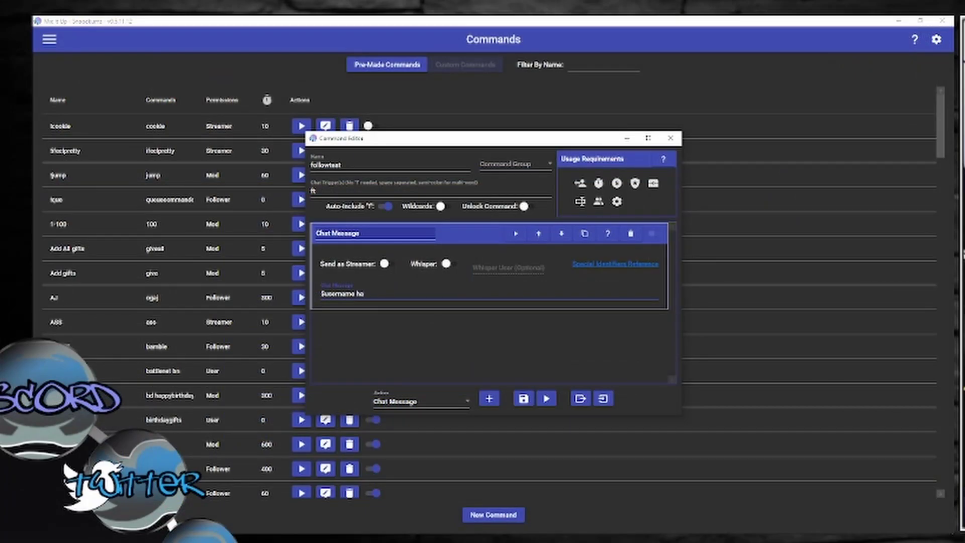
text(has followed.)
click(395, 301)
Test-run the Chat Message action several times to check its output in chat.
click(476, 233)
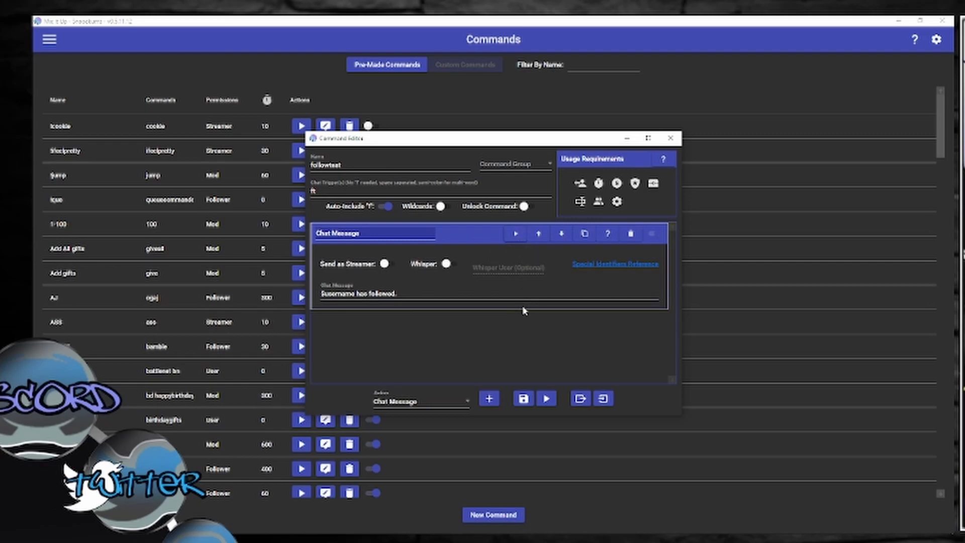
click(513, 233)
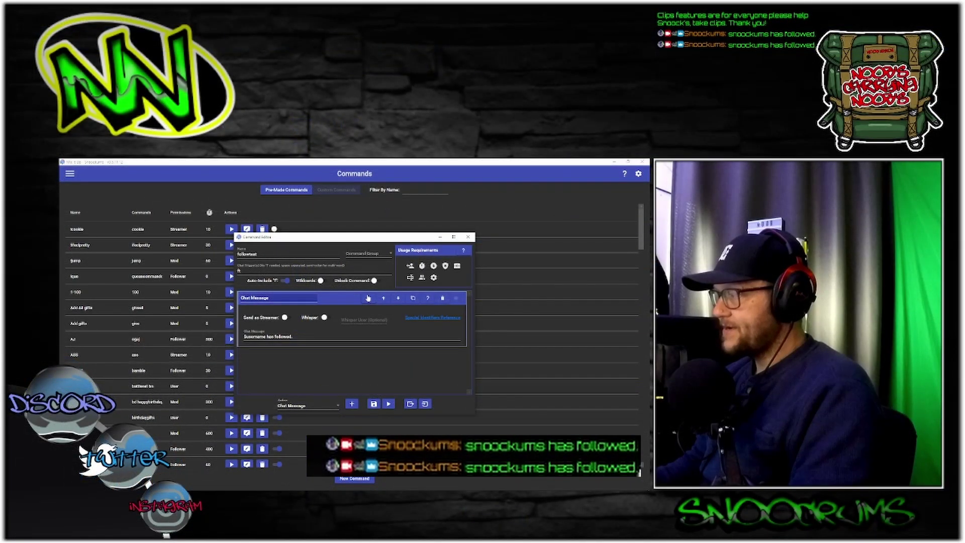
click(368, 299)
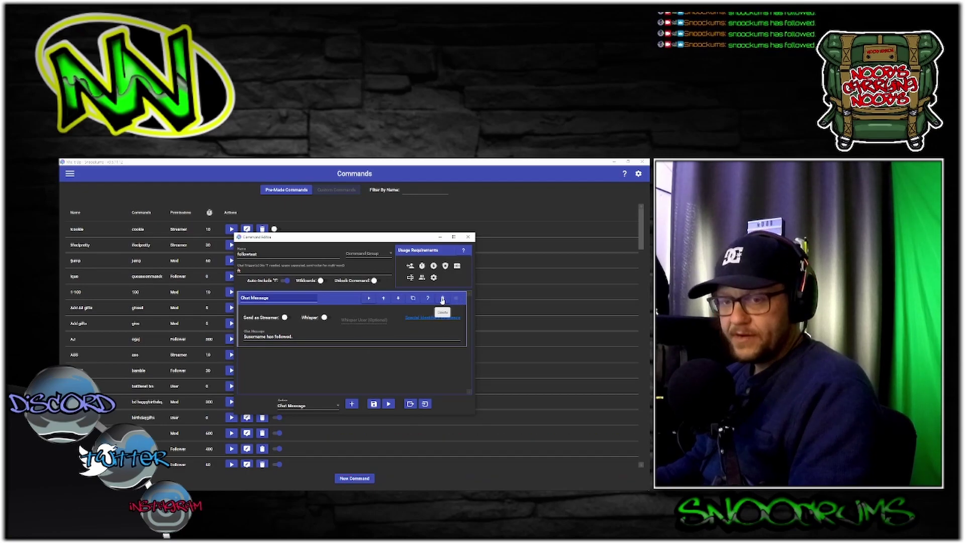
Try disabling and duplicating the Chat Message action, and return to the single enabled action.
click(460, 299)
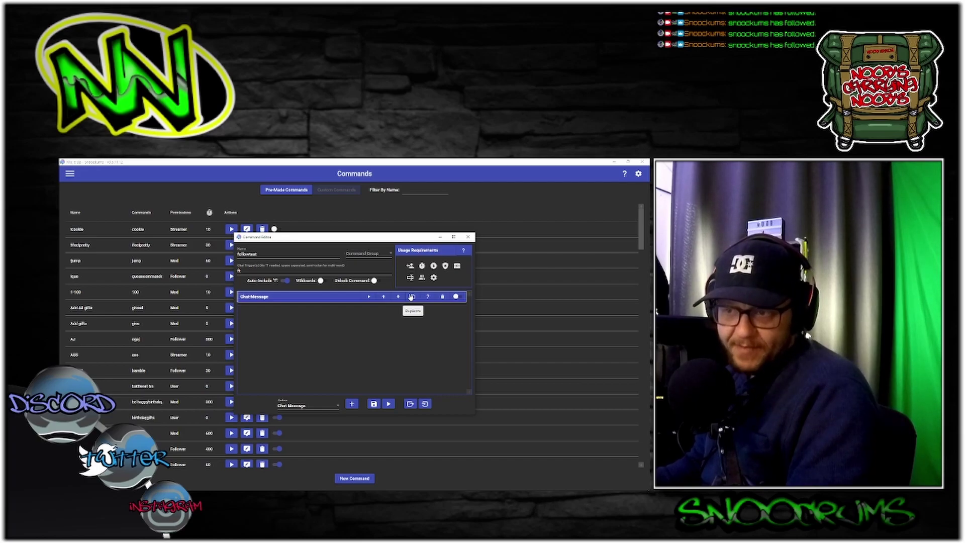
click(411, 297)
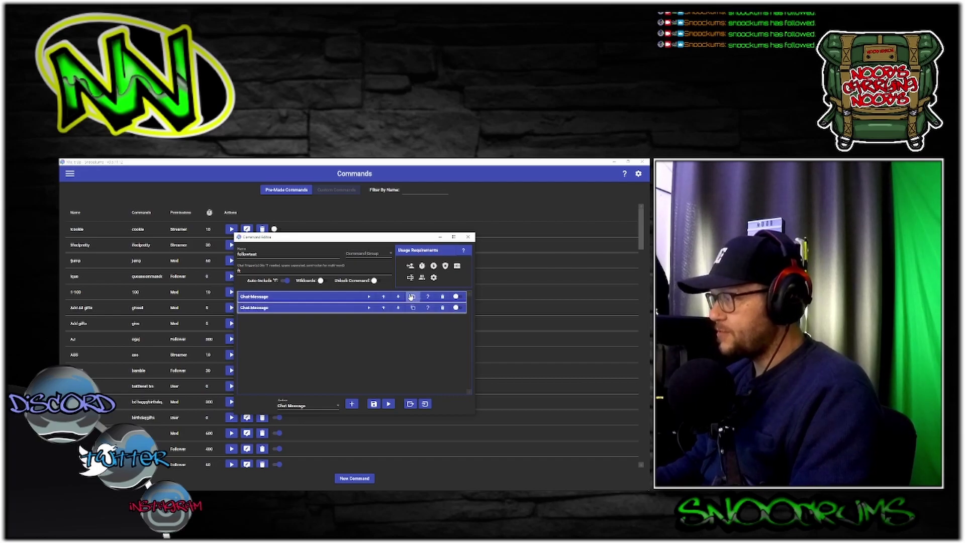
click(332, 308)
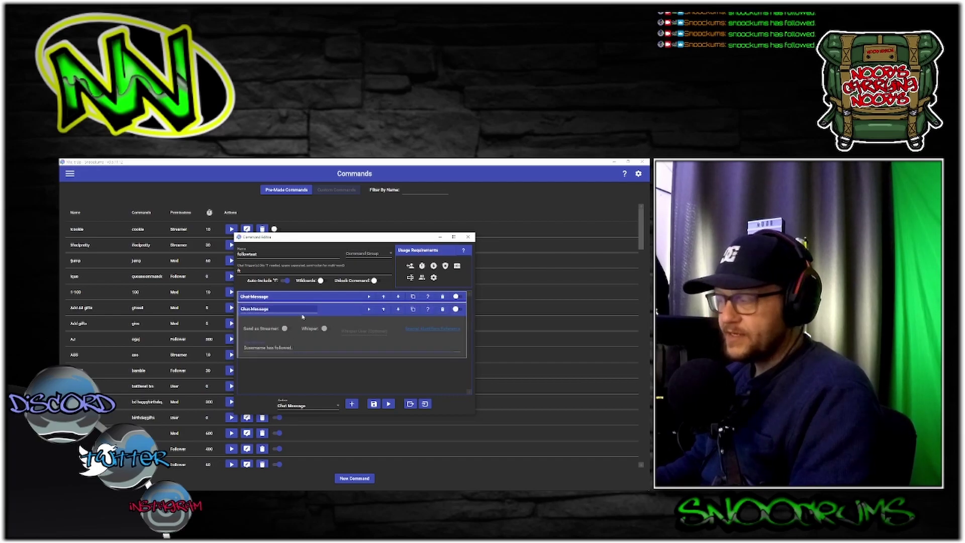
click(456, 298)
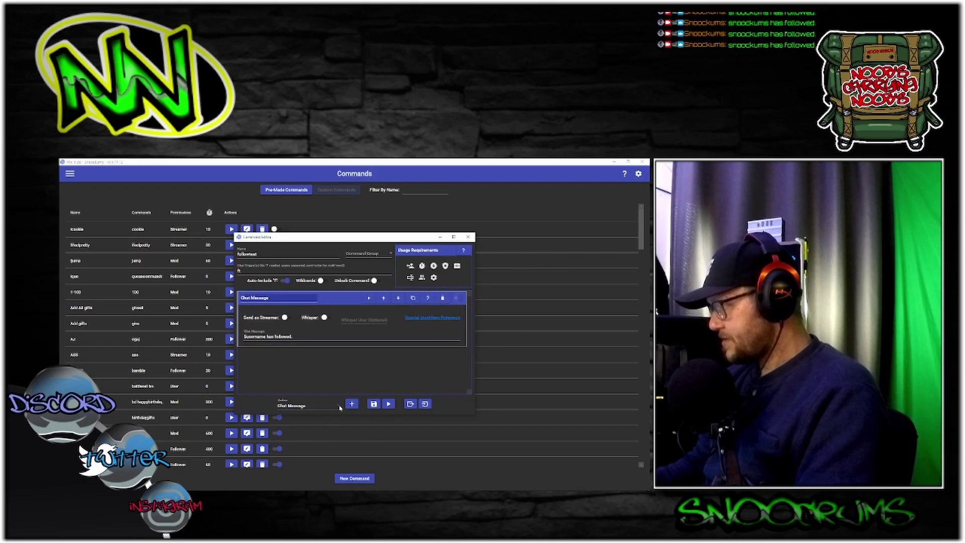
Add an Overlay (Images & Videos) action to the followtest command.
click(340, 407)
scroll(306, 358, down, 5)
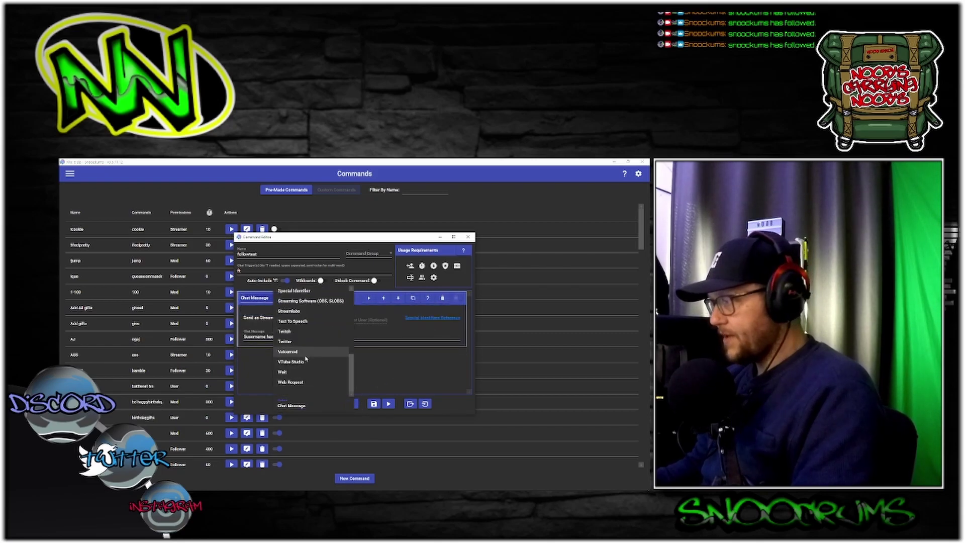
scroll(306, 358, up, 5)
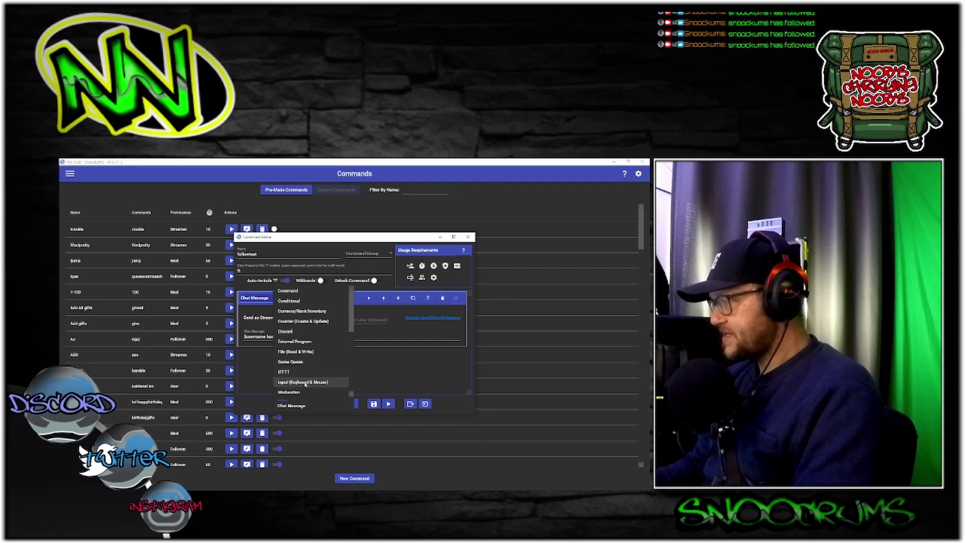
scroll(305, 385, down, 2)
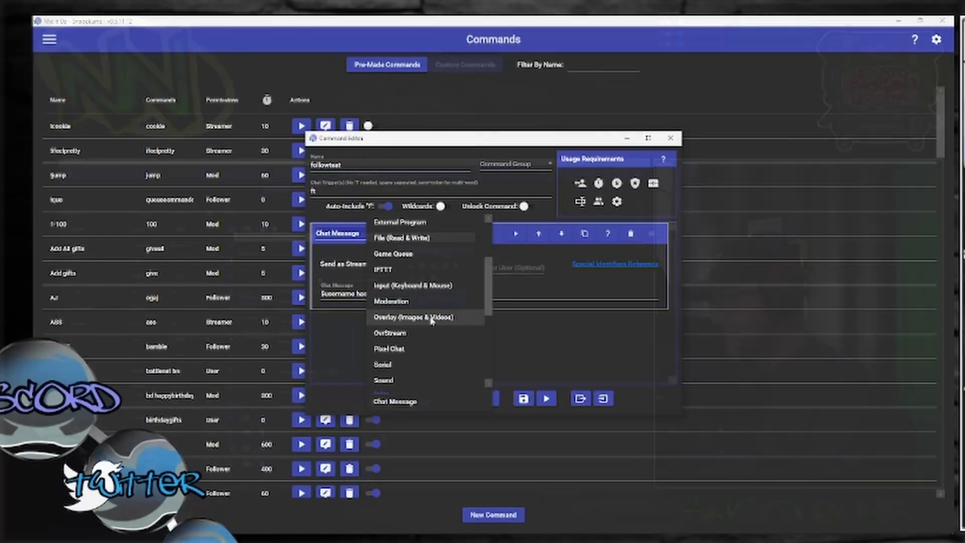
click(314, 354)
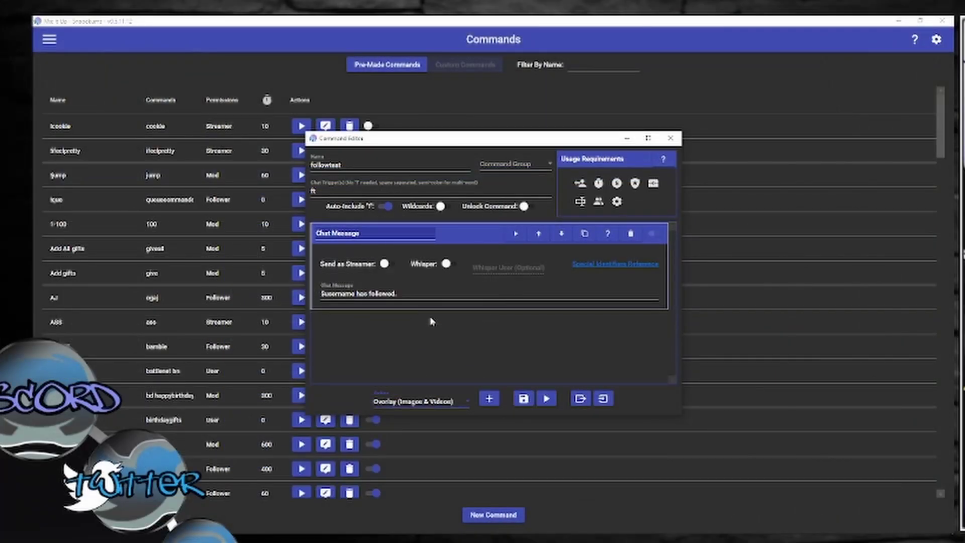
click(489, 400)
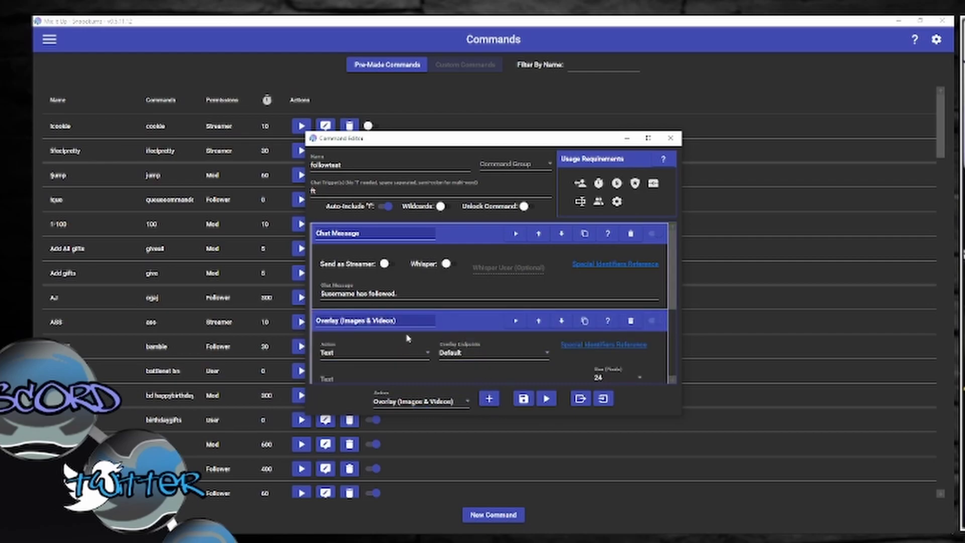
Set the new overlay action's type to Image.
scroll(407, 338, down, 3)
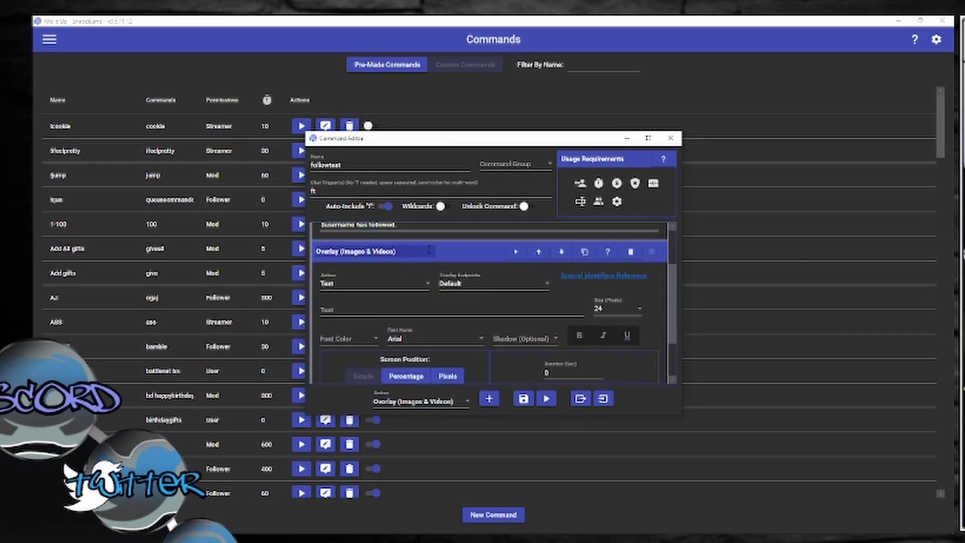
click(404, 284)
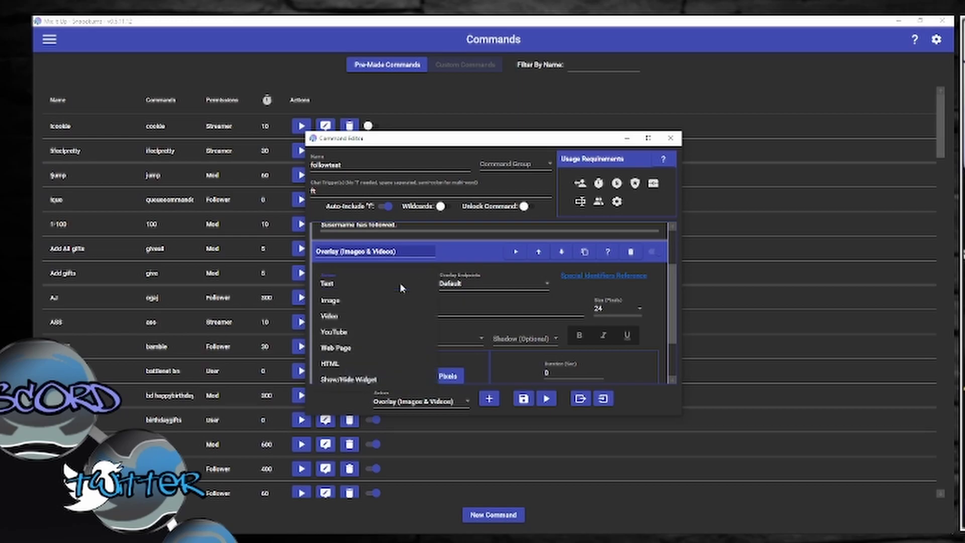
click(387, 300)
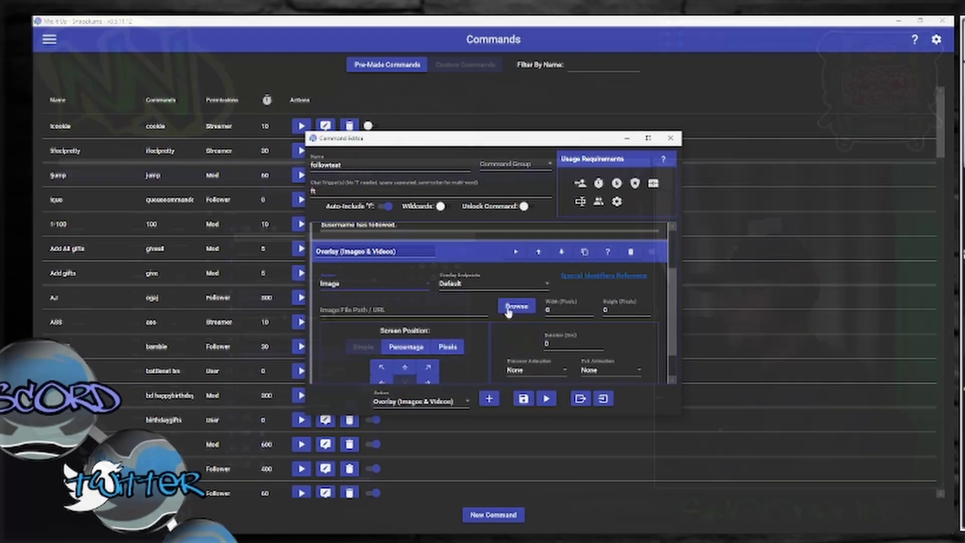
scroll(387, 295, up, 3)
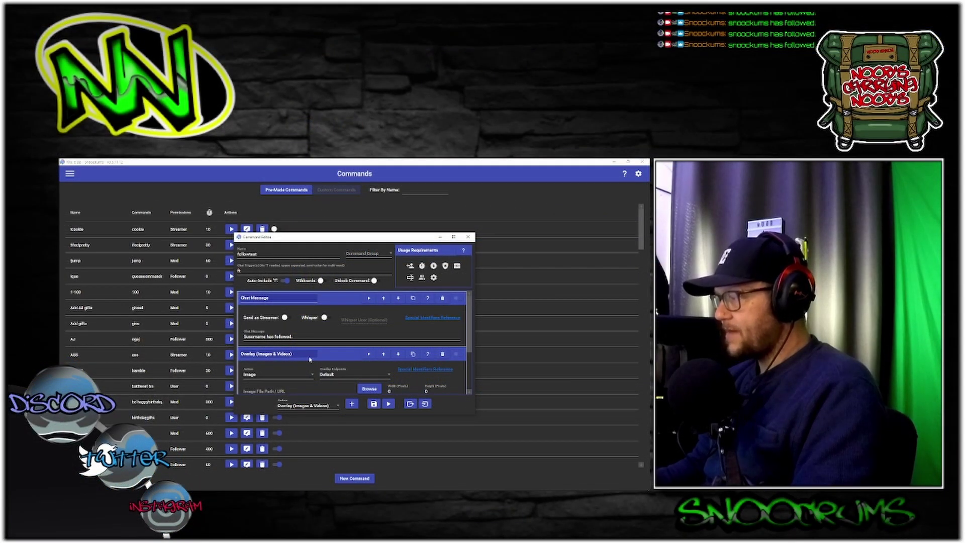
click(288, 352)
click(293, 350)
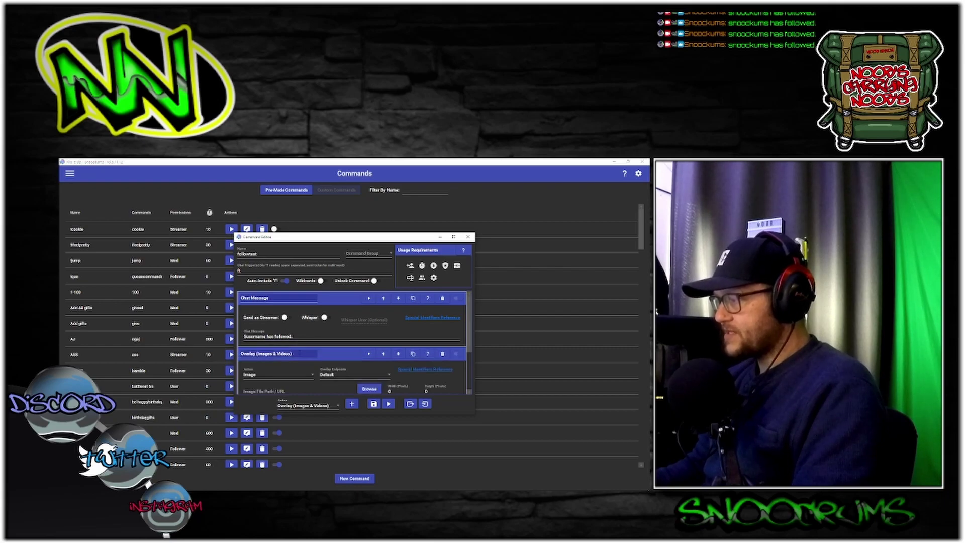
scroll(280, 373, down, 1)
click(278, 360)
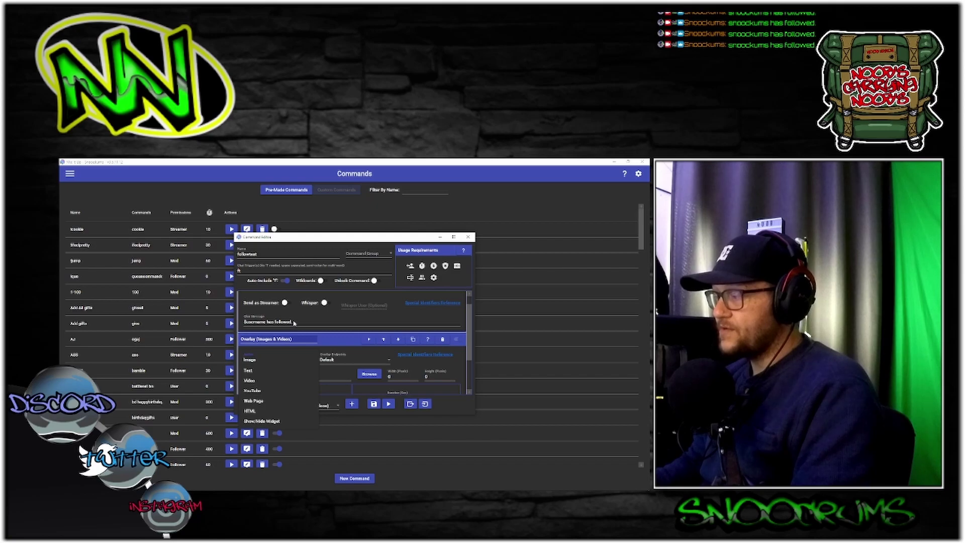
click(262, 360)
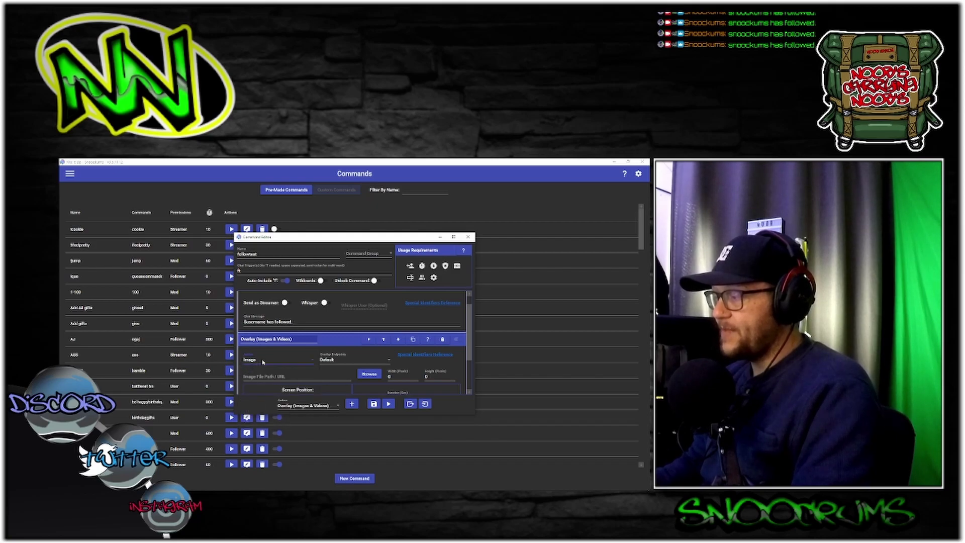
Load merch.png from the merch folder inside drawings as the overlay image.
click(370, 374)
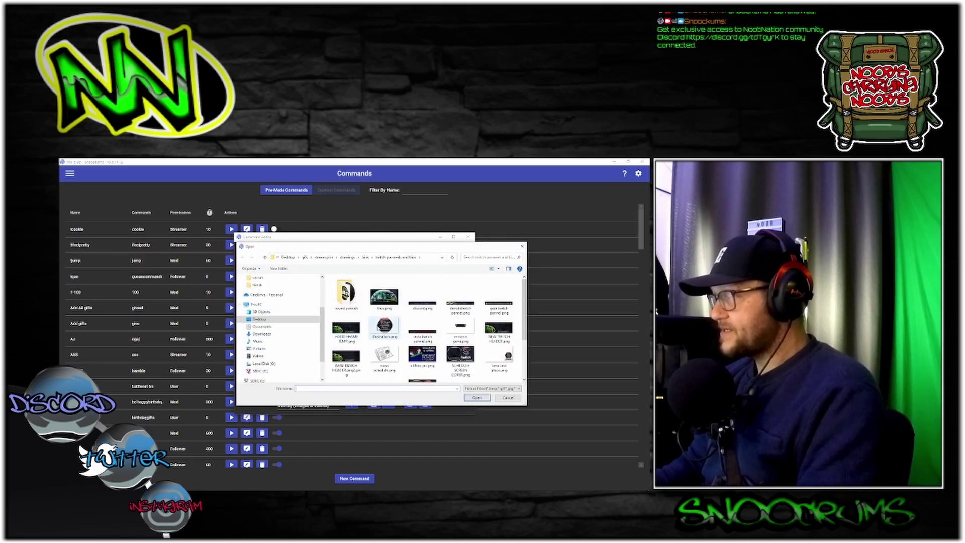
click(347, 257)
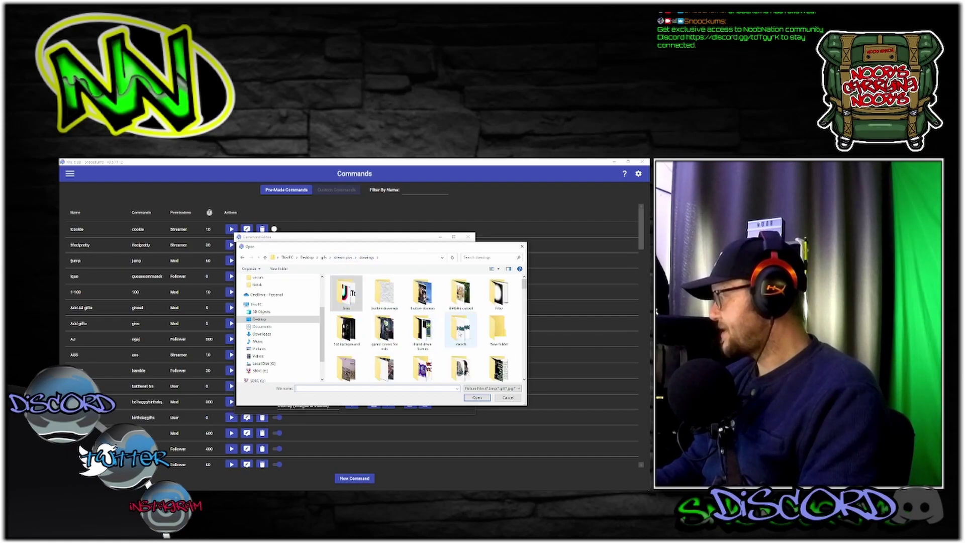
double_click(454, 325)
double_click(347, 286)
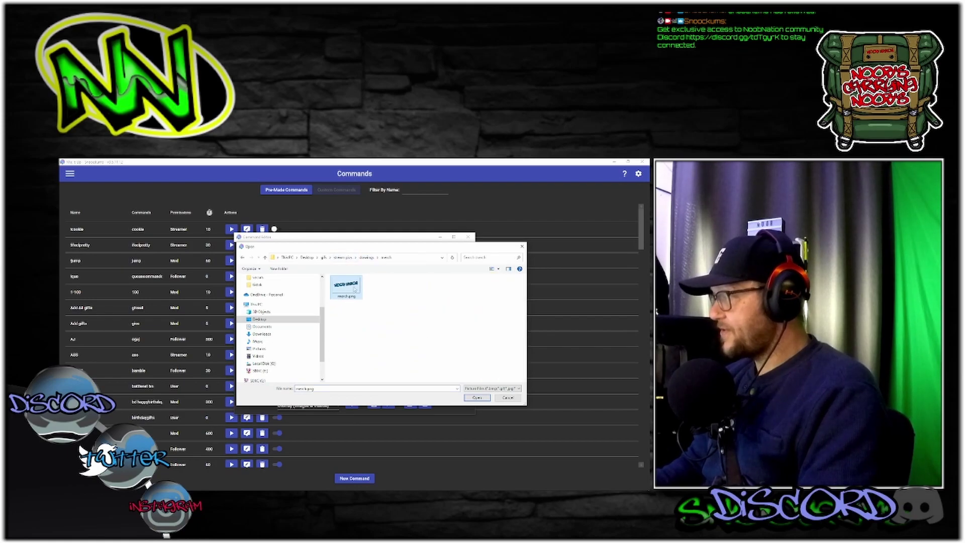
Set the overlay image's width to 300 pixels, its height to 200 pixels, and the duration to 8 seconds.
scroll(388, 368, down, 3)
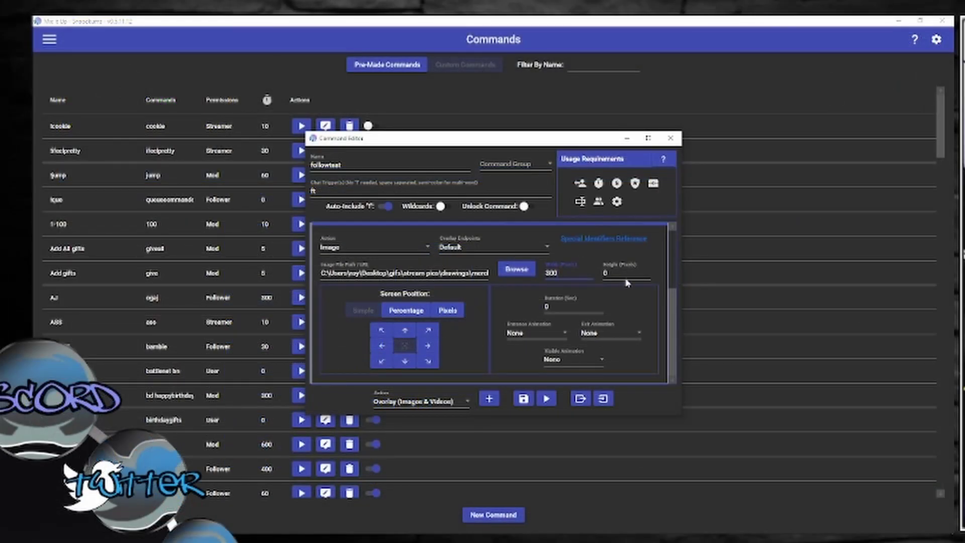
click(650, 279)
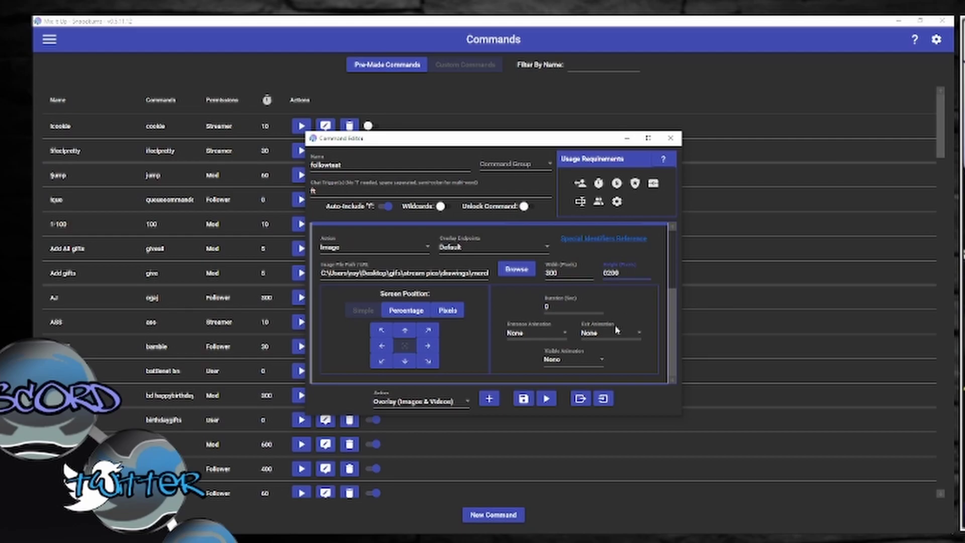
key(Home)
key(Delete)
click(558, 312)
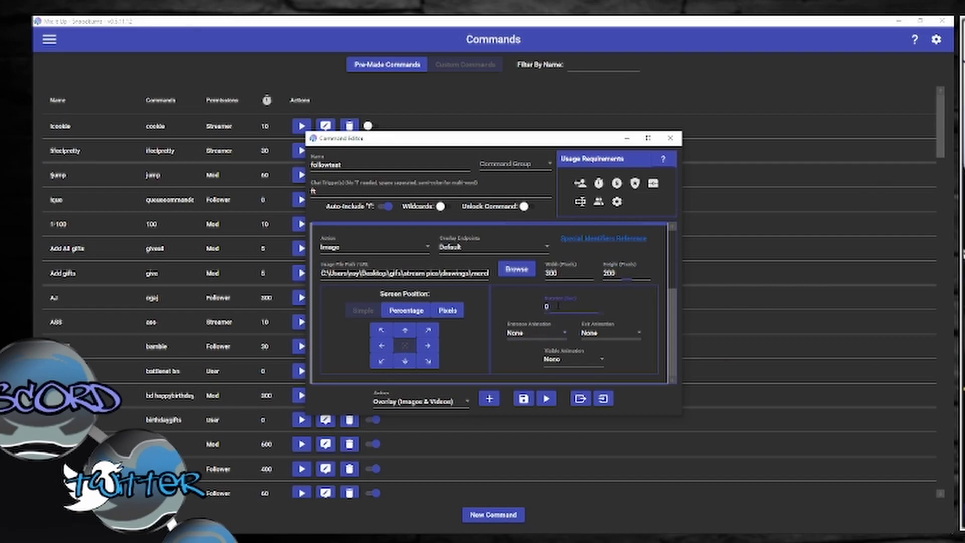
text(8)
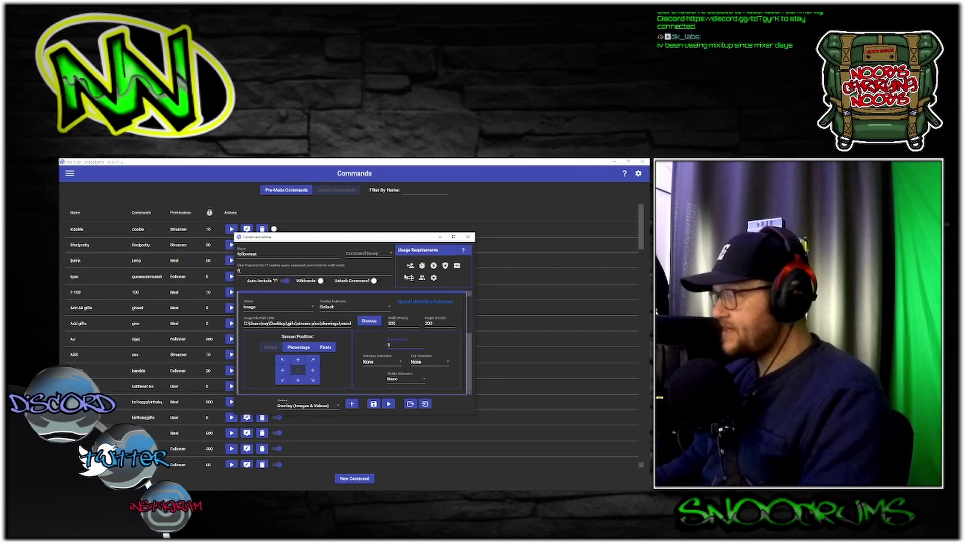
Set the overlay's entrance animation to Fade In and exit animation to Fade Out, and test-run the overlay action.
click(382, 363)
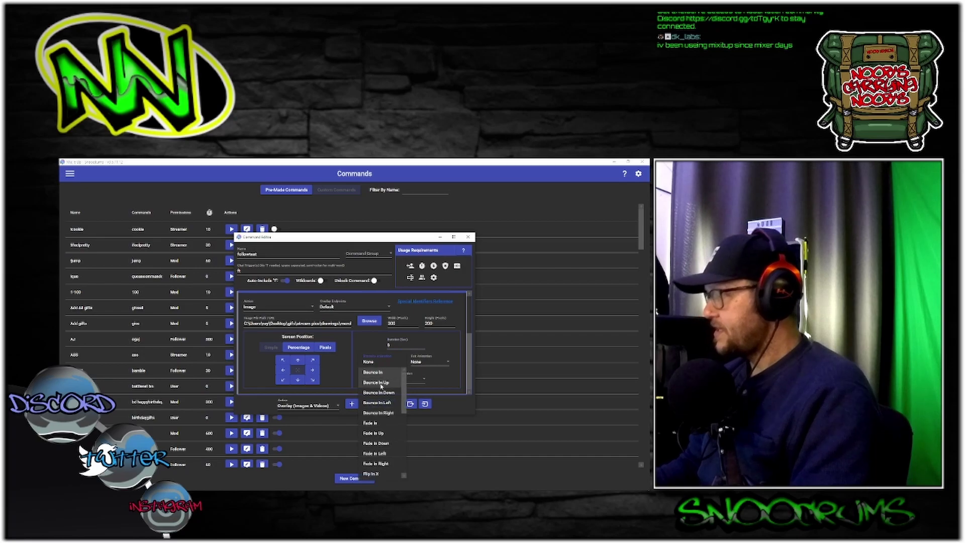
click(380, 424)
click(418, 362)
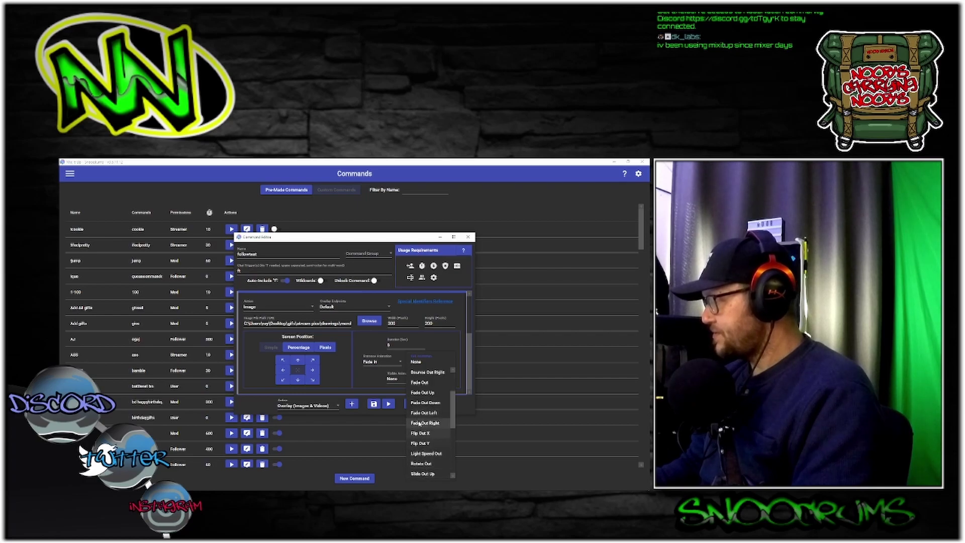
scroll(420, 430, up, 2)
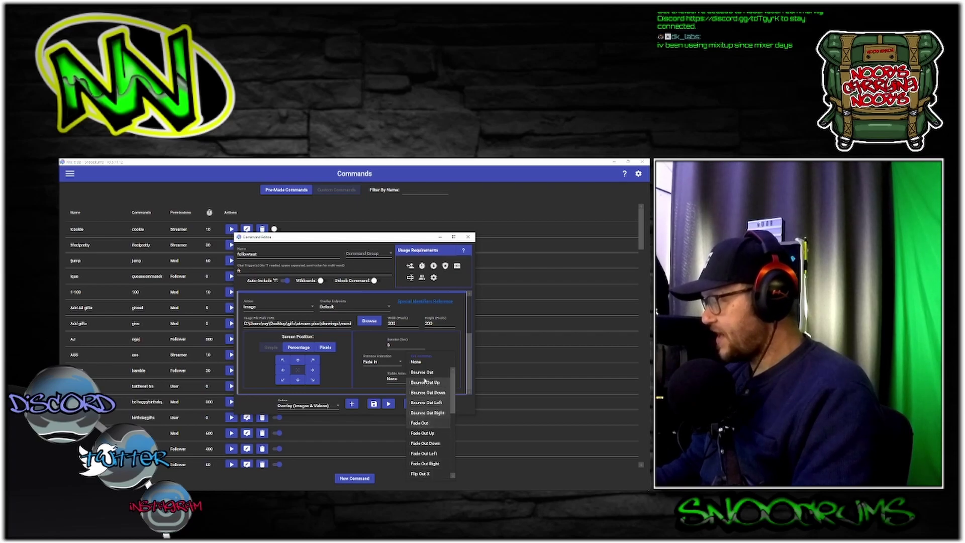
click(419, 423)
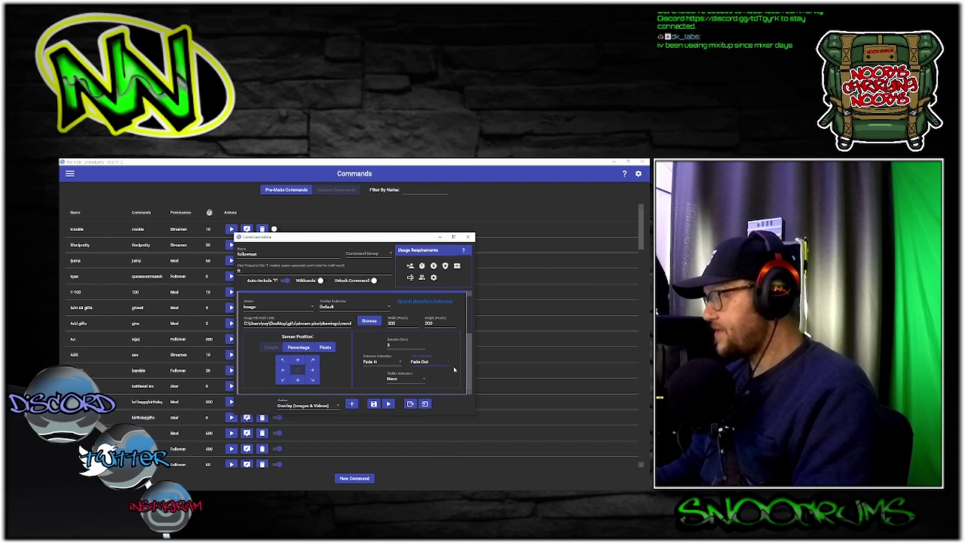
click(405, 381)
click(424, 366)
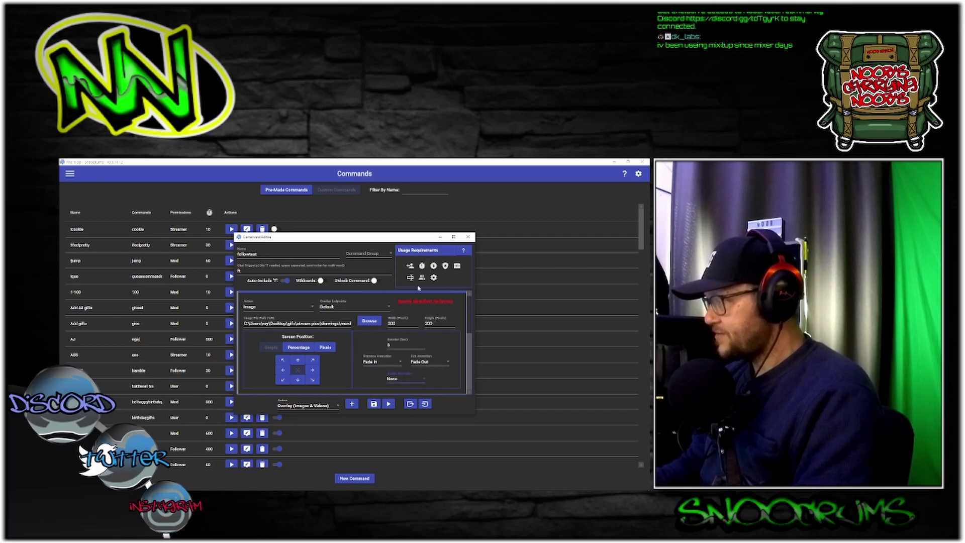
scroll(367, 365, up, 3)
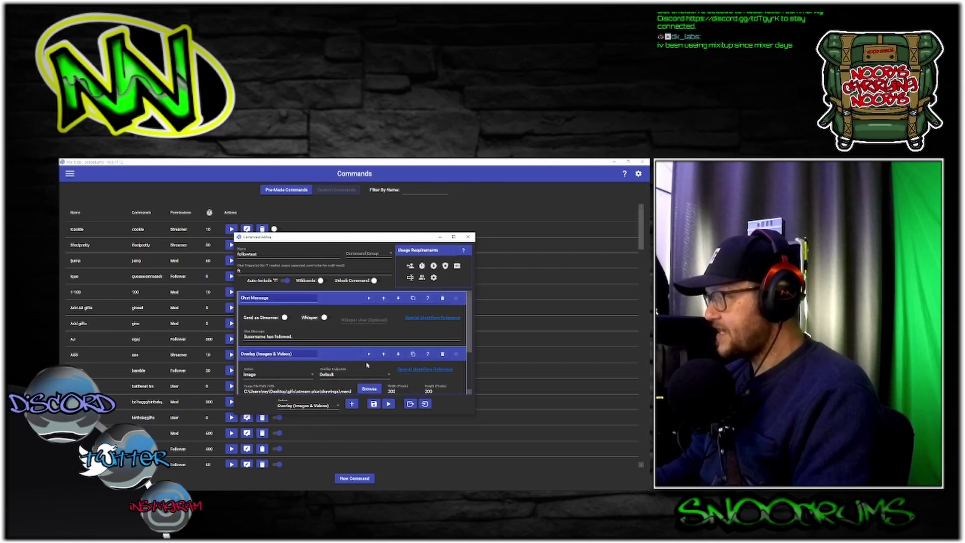
click(368, 354)
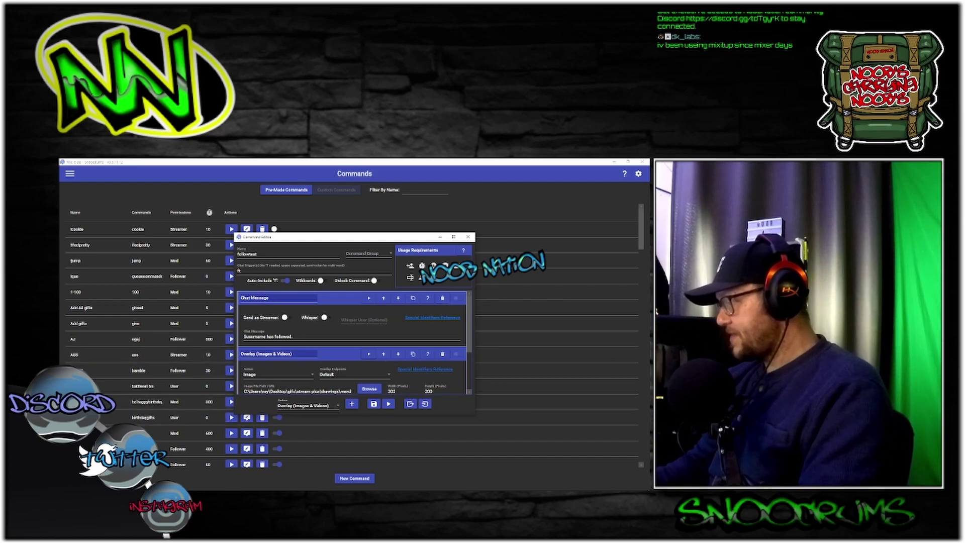
Resize the overlay image to 600 pixels wide by 300 pixels high and test-run the overlay action.
double_click(392, 391)
text(60)
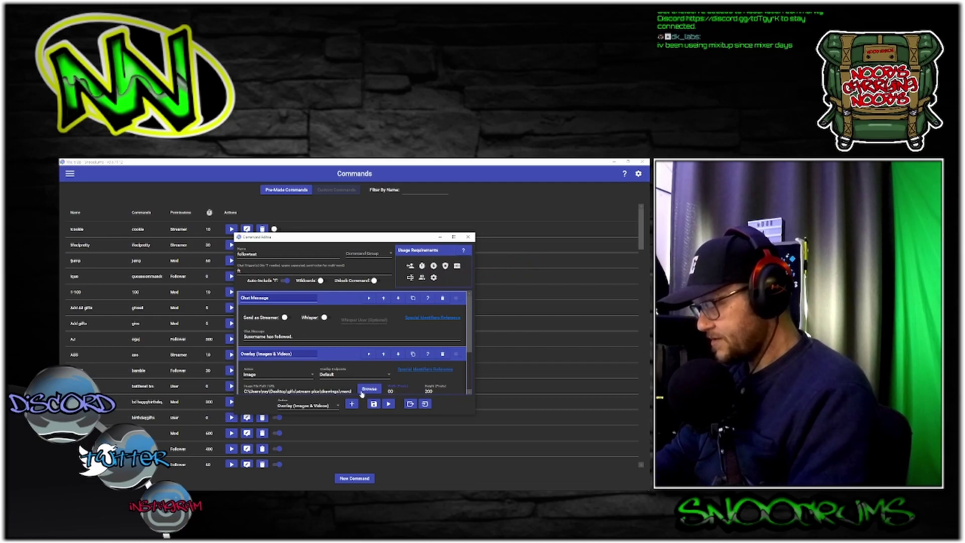
text(0)
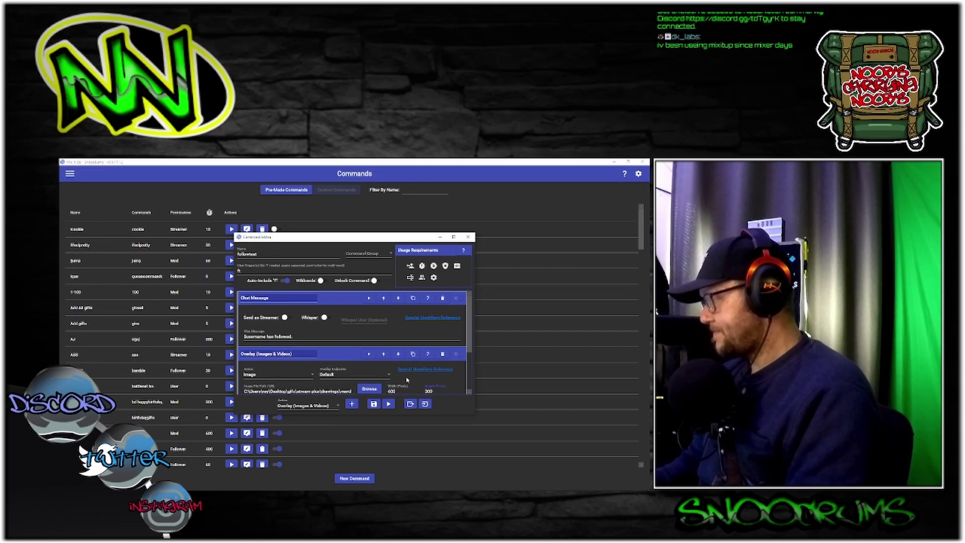
click(369, 354)
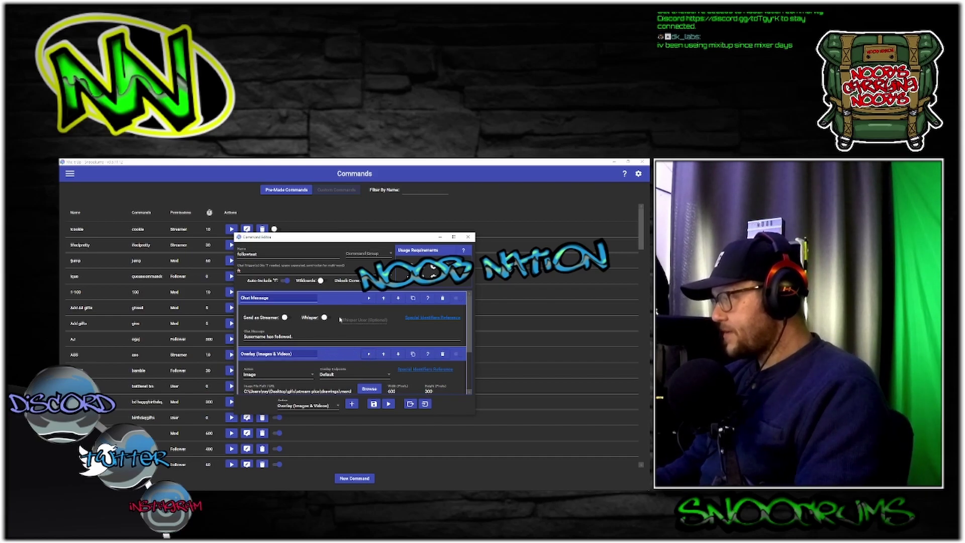
Collapse the Chat Message action and keep the Overlay action expanded.
click(334, 298)
click(335, 299)
click(333, 300)
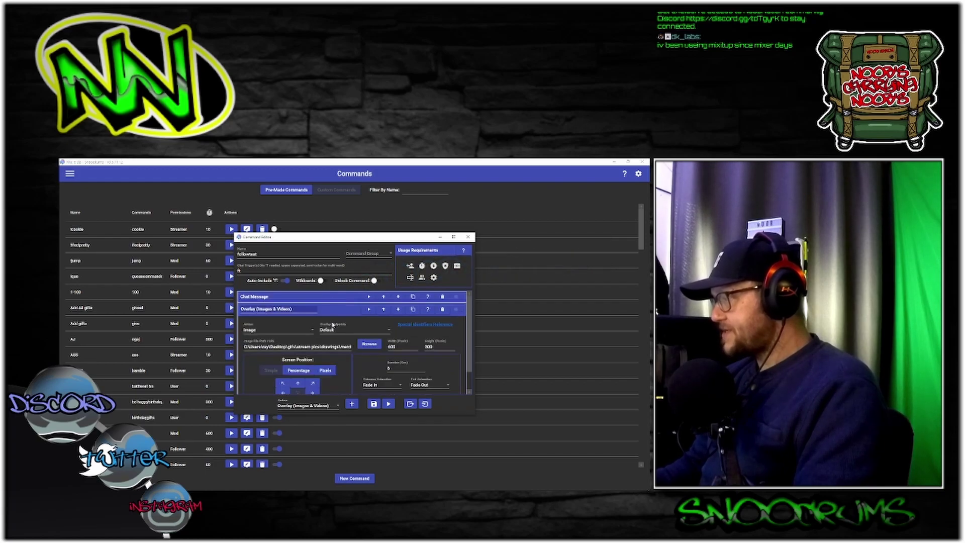
click(332, 298)
click(332, 298)
click(333, 311)
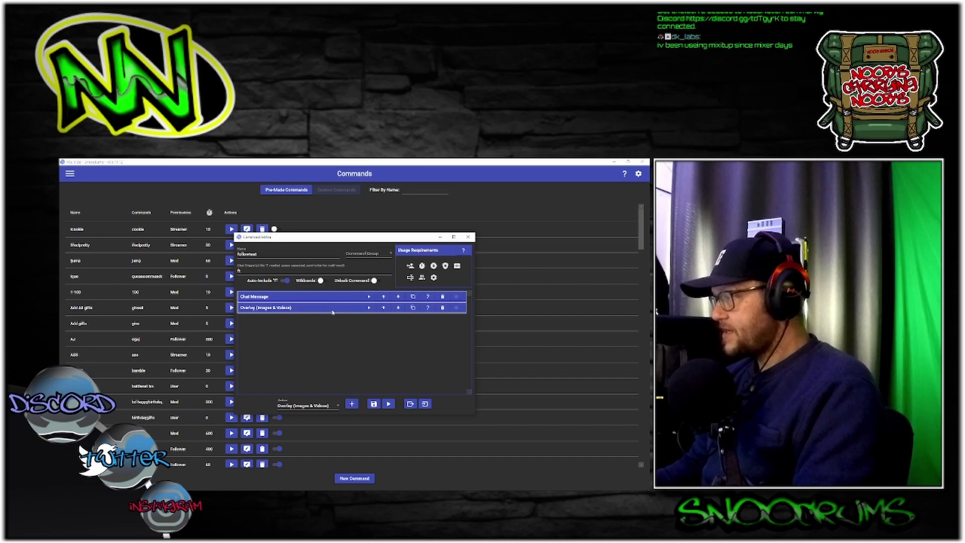
click(334, 310)
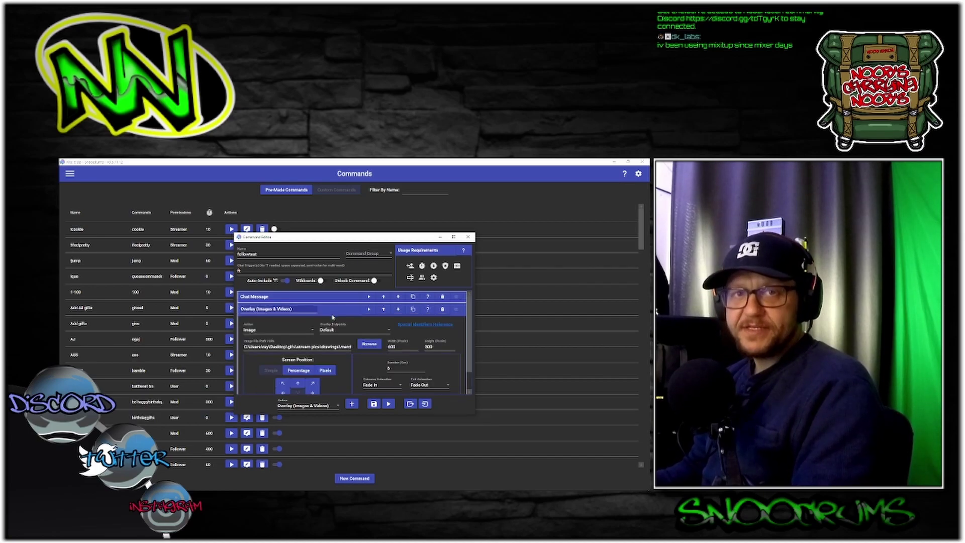
Try several screen positions for the overlay image, finish with the bottom-left corner, and test-run the overlay action.
scroll(327, 342, down, 2)
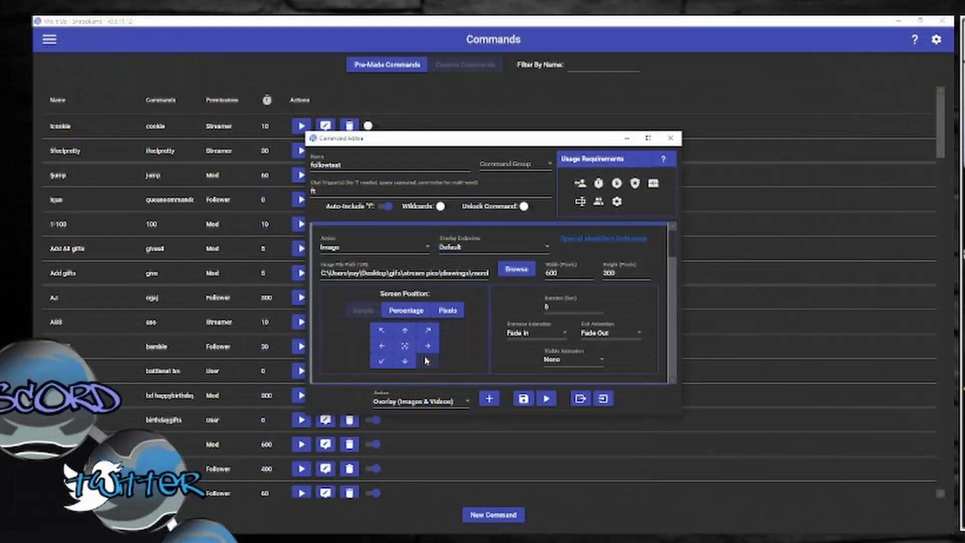
click(312, 360)
click(409, 332)
click(382, 330)
click(381, 346)
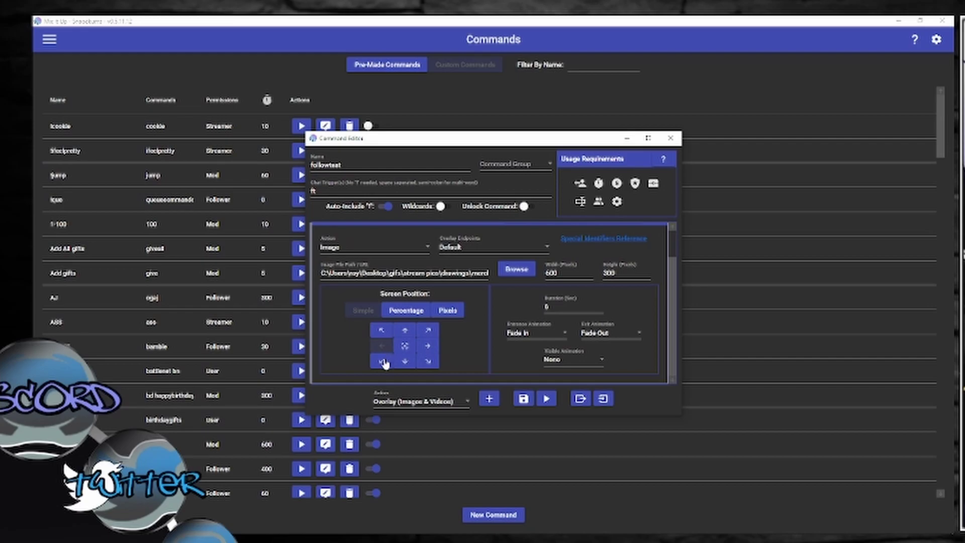
click(381, 361)
scroll(511, 287, up, 1)
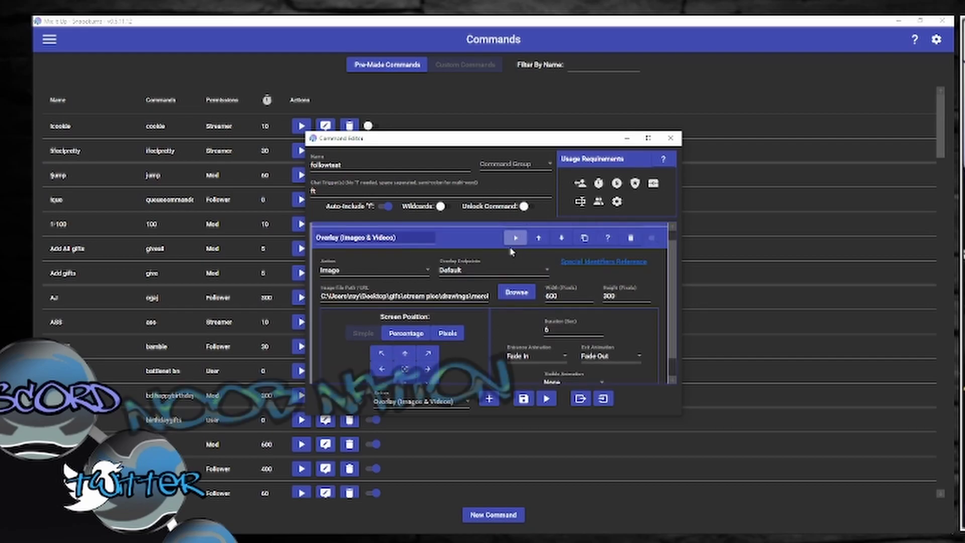
Try the center screen position for the overlay image and test-run the overlay action.
scroll(442, 332, down, 1)
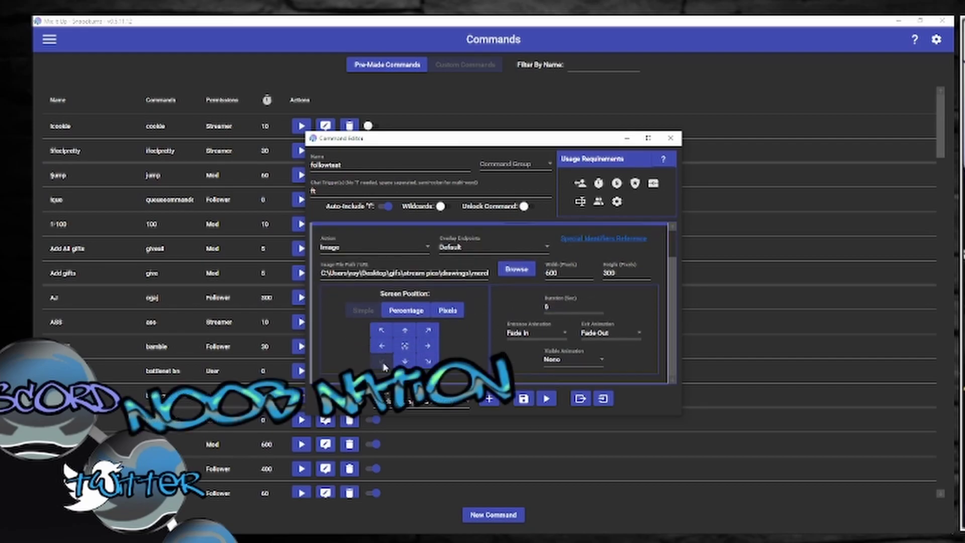
click(405, 346)
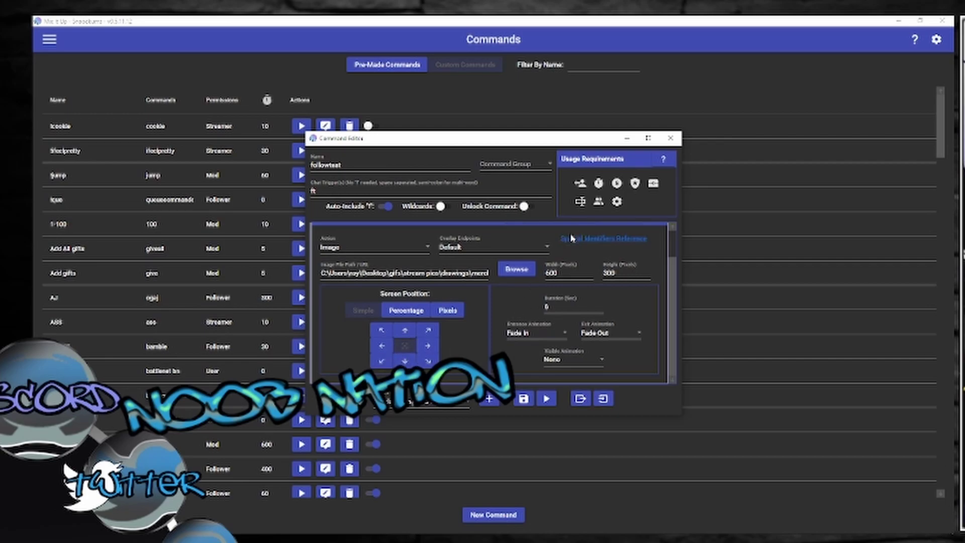
scroll(573, 244, up, 1)
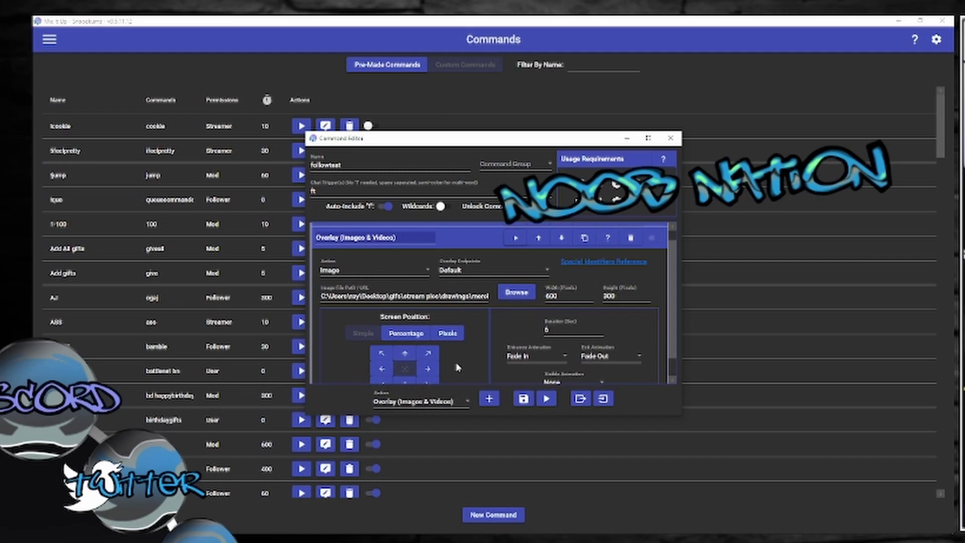
scroll(455, 362, down, 1)
scroll(456, 351, up, 2)
Switch the overlay's screen position to Percentage, set its offsets from left and top, and test-run the overlay action.
click(426, 346)
scroll(417, 348, down, 2)
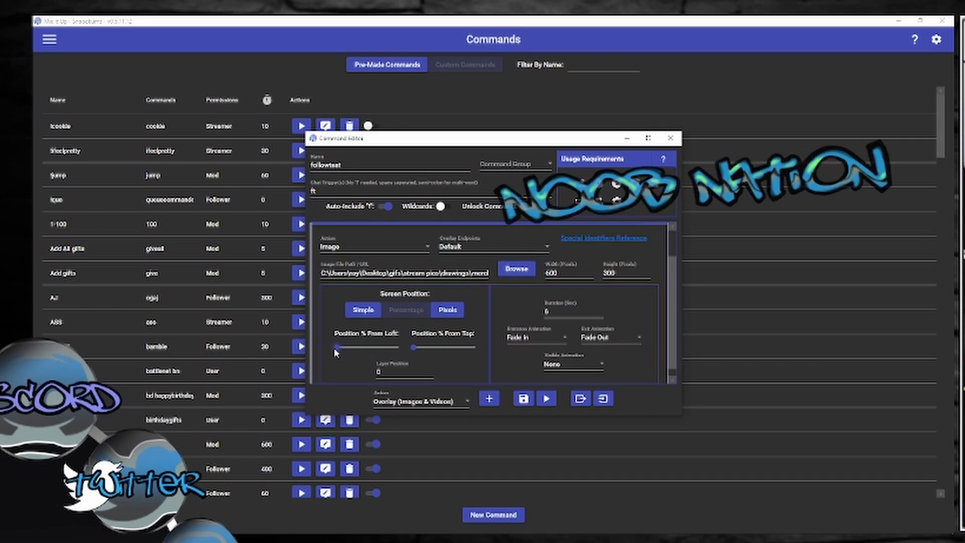
drag(337, 352, 437, 352)
scroll(495, 313, up, 1)
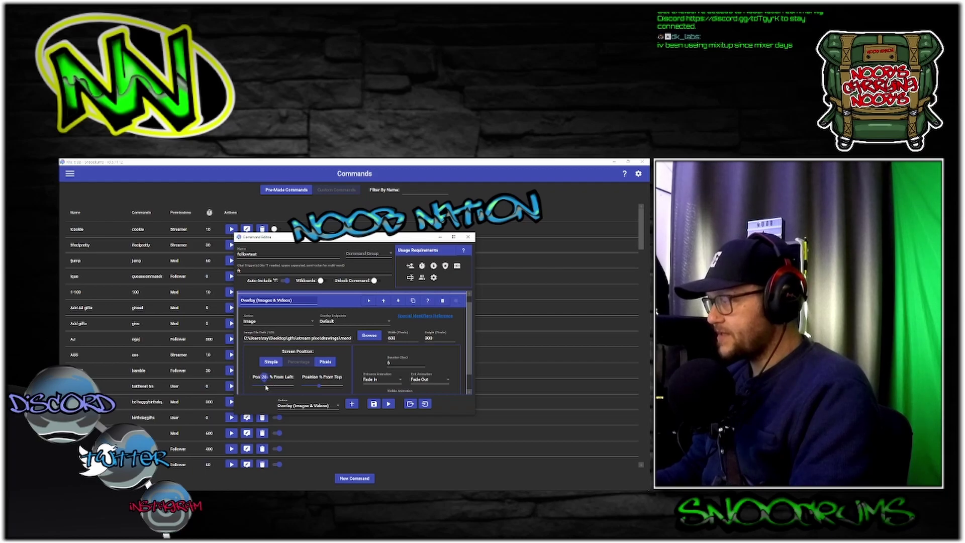
click(369, 300)
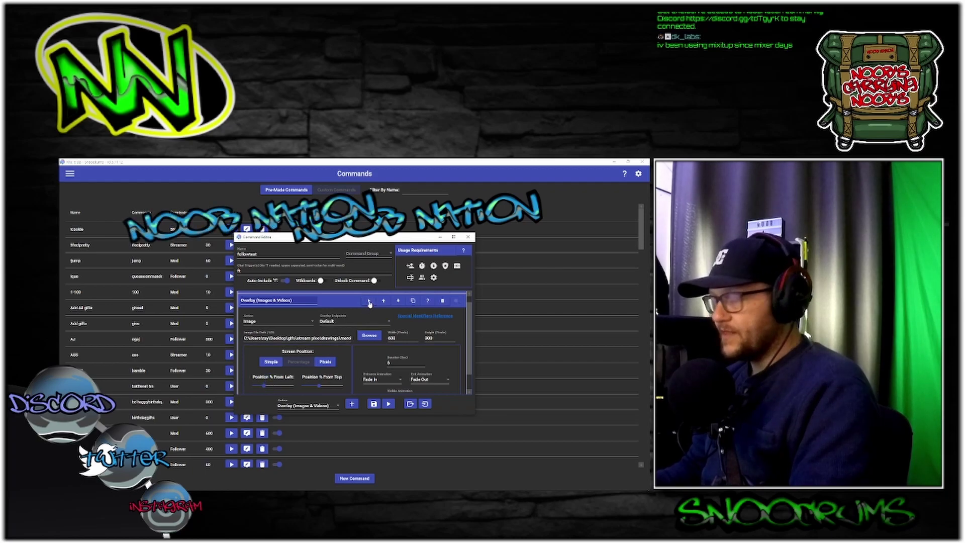
Try further percentage offsets for the overlay image, finishing with it closer to the screen's upper-left area.
drag(277, 387, 310, 386)
click(313, 386)
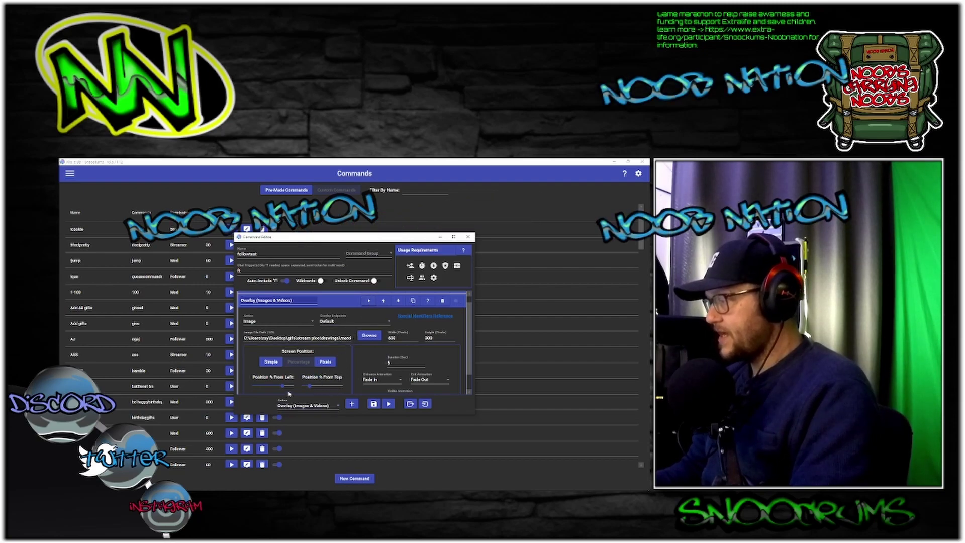
click(268, 387)
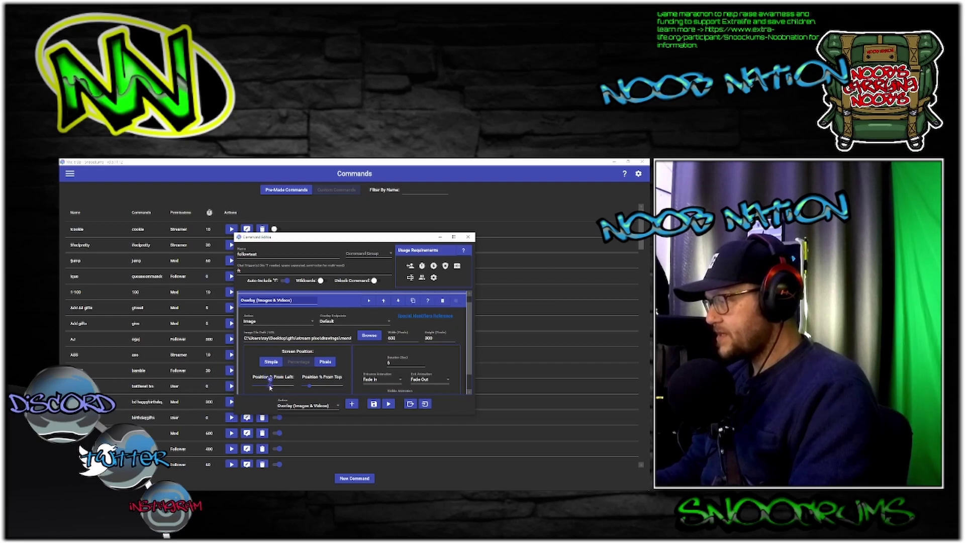
drag(269, 388, 261, 387)
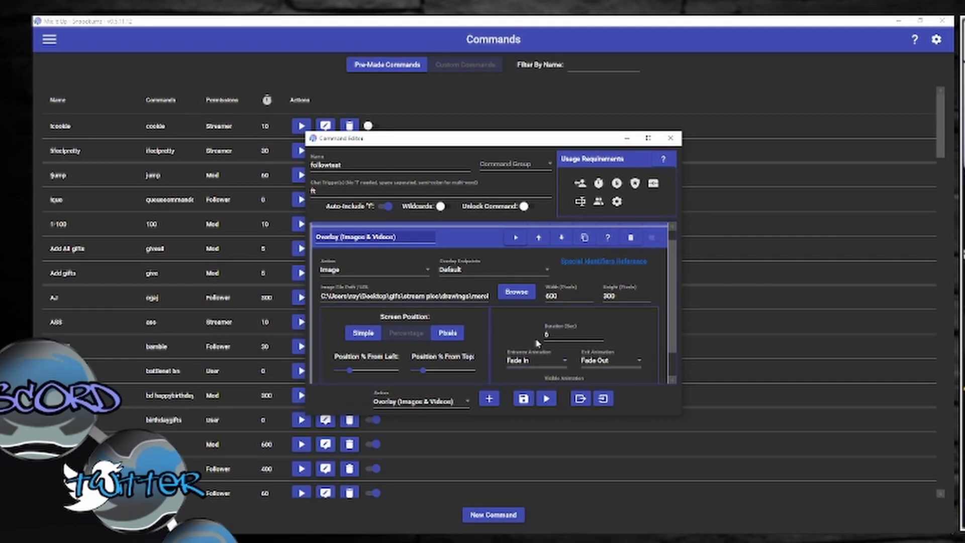
Collapse the Overlay (Images & Videos) action's settings.
scroll(603, 344, down, 1)
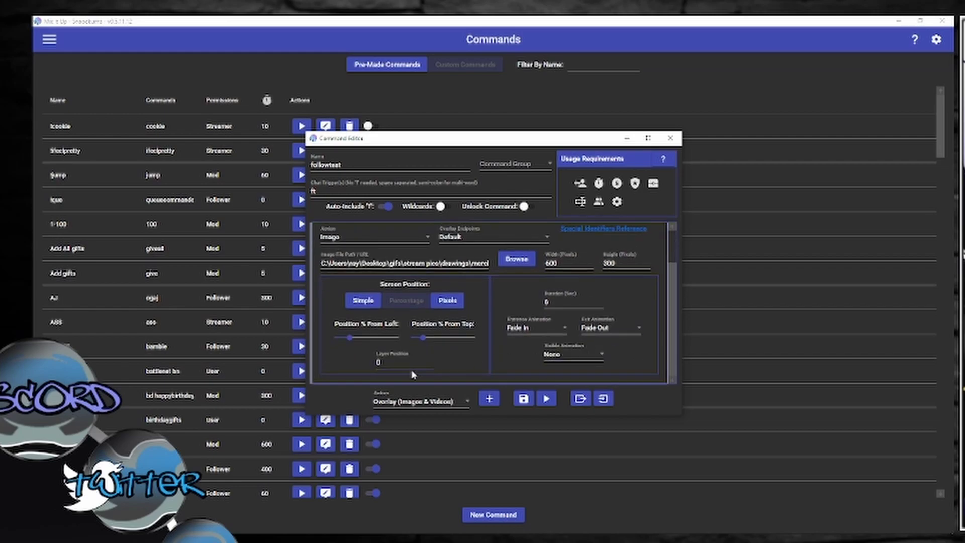
scroll(439, 312, up, 1)
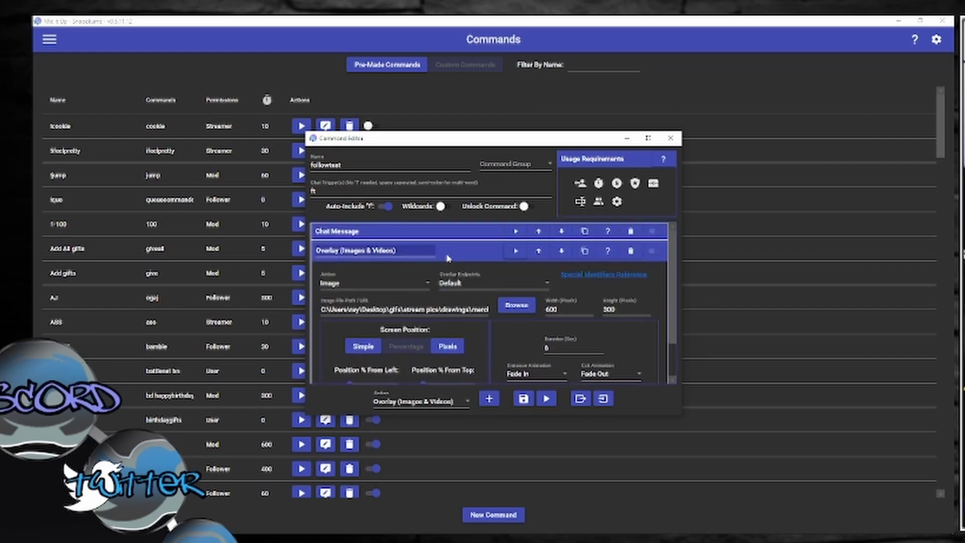
click(443, 251)
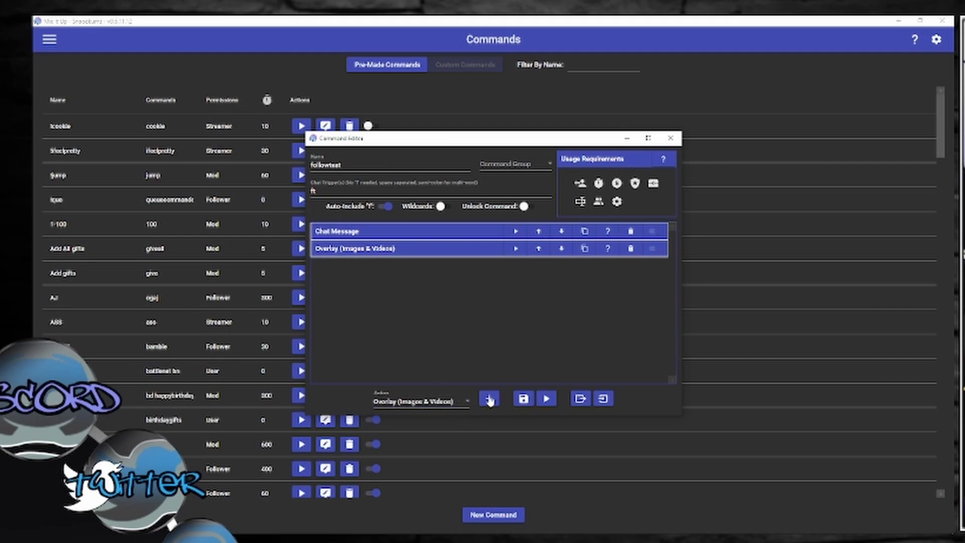
Add a Sound action below the Overlay action and delete the extra duplicate Sound action.
click(428, 402)
scroll(417, 372, up, 2)
click(415, 367)
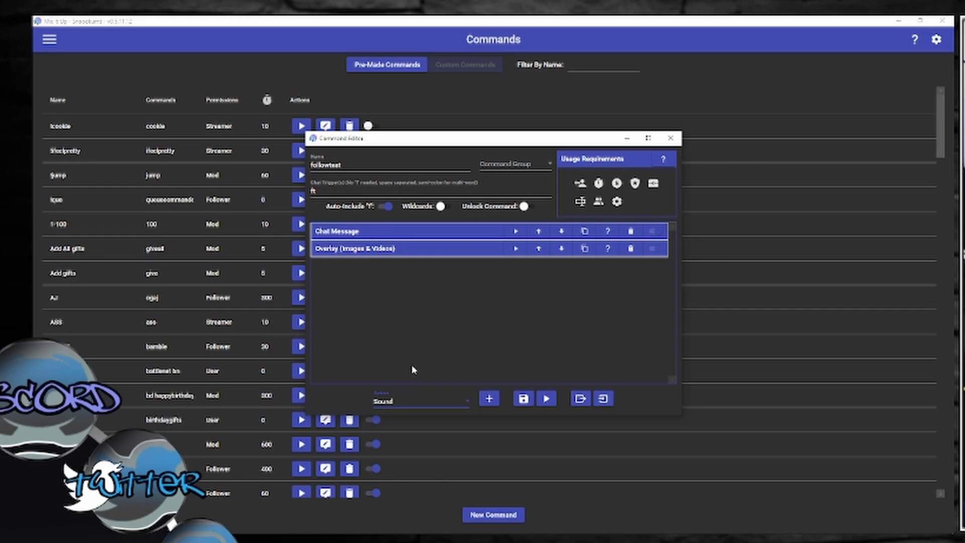
click(487, 400)
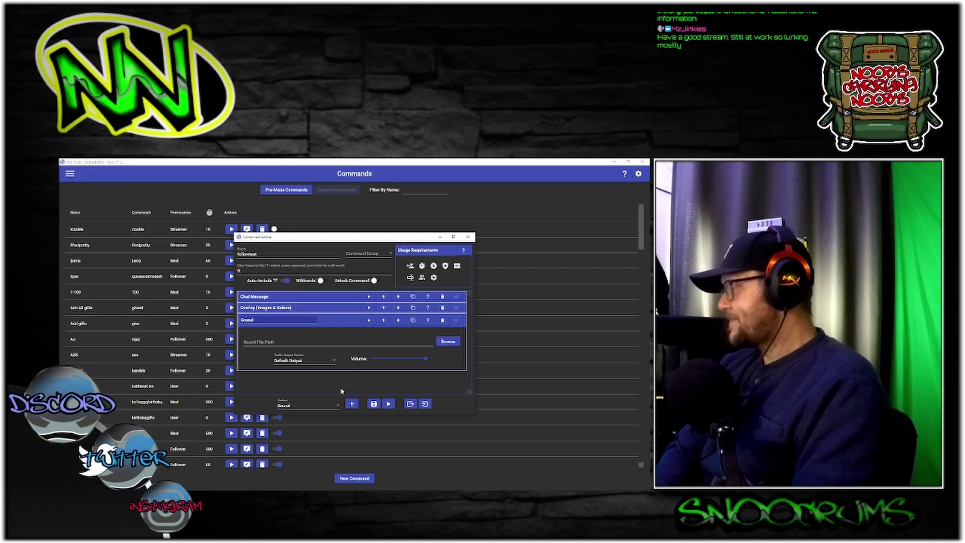
click(352, 404)
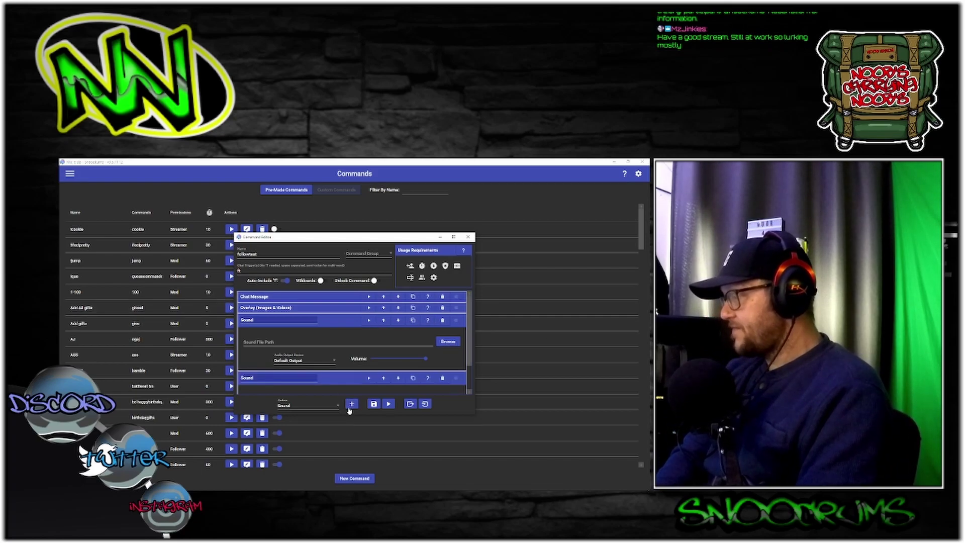
click(449, 378)
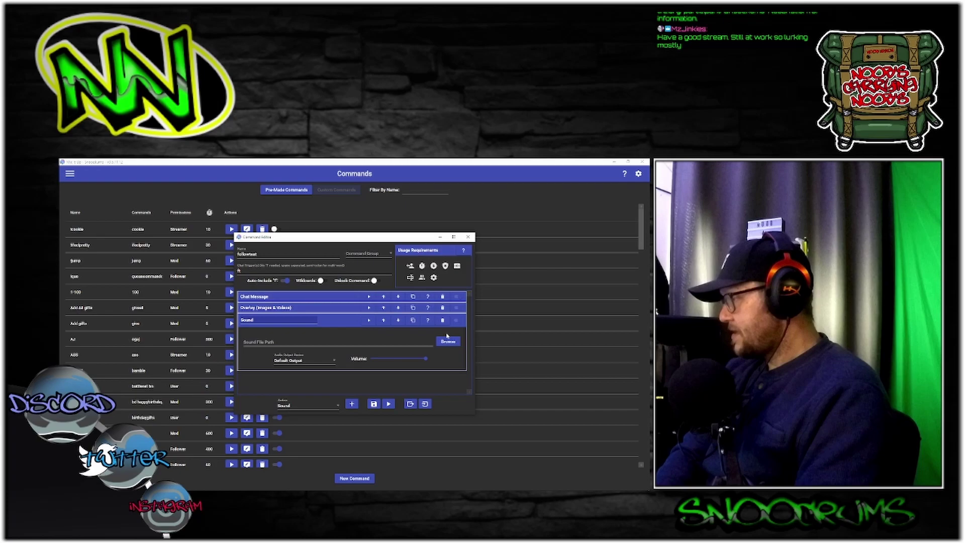
Load the Aluminum Can Open MP3 from the stream pics sounds folder into the Sound action, and test-run the message and whole command.
click(448, 342)
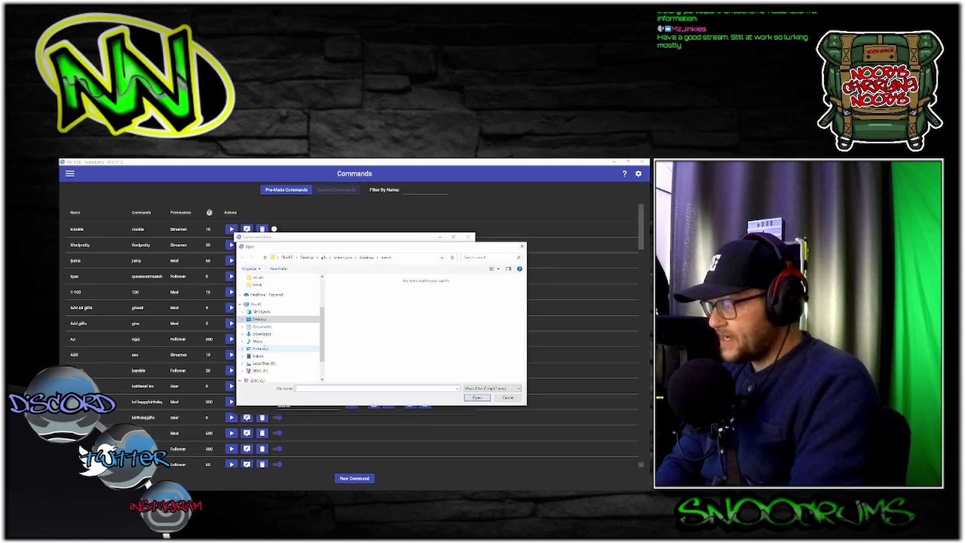
click(260, 319)
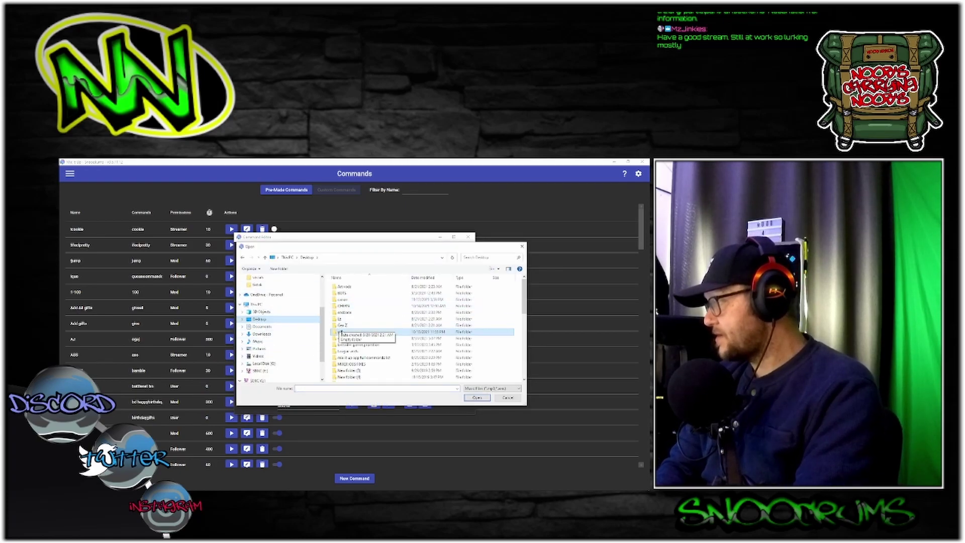
double_click(341, 332)
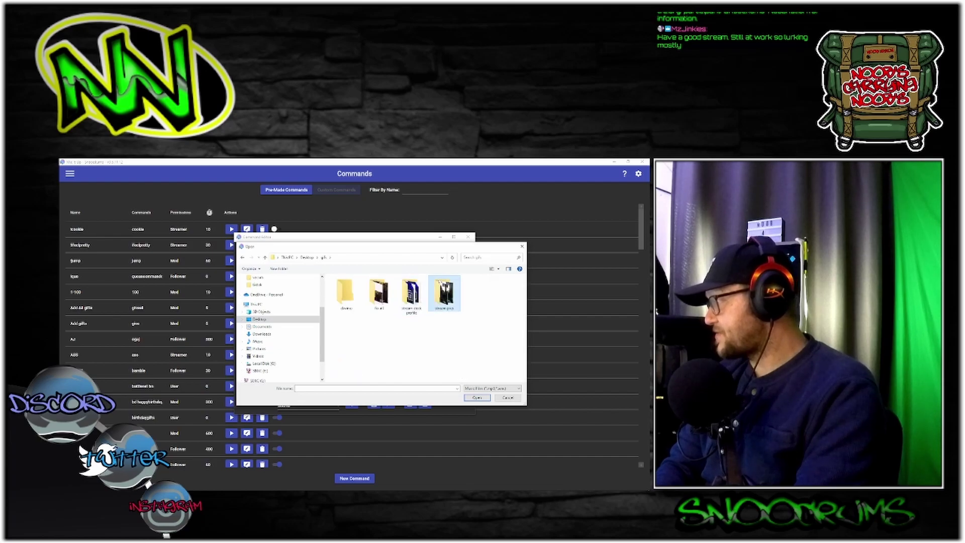
double_click(444, 294)
double_click(438, 305)
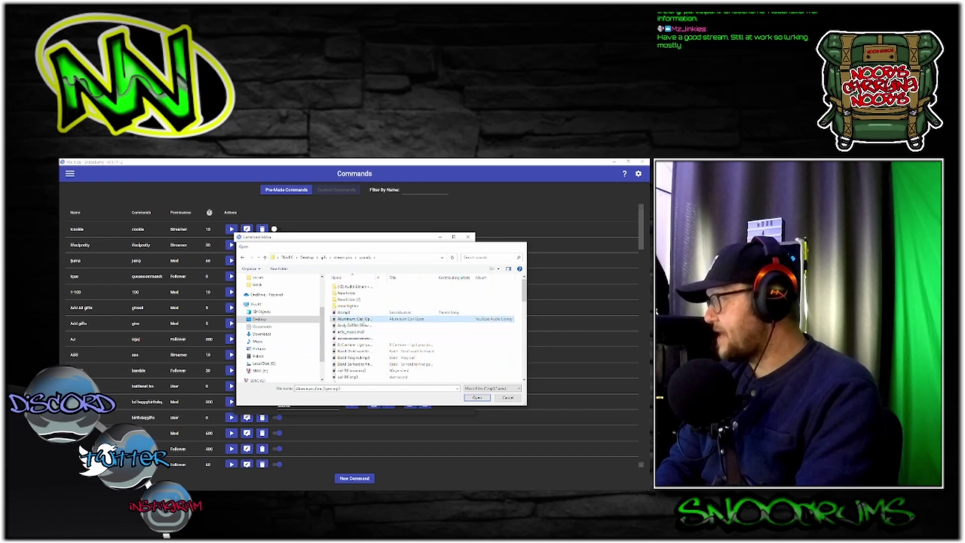
double_click(383, 319)
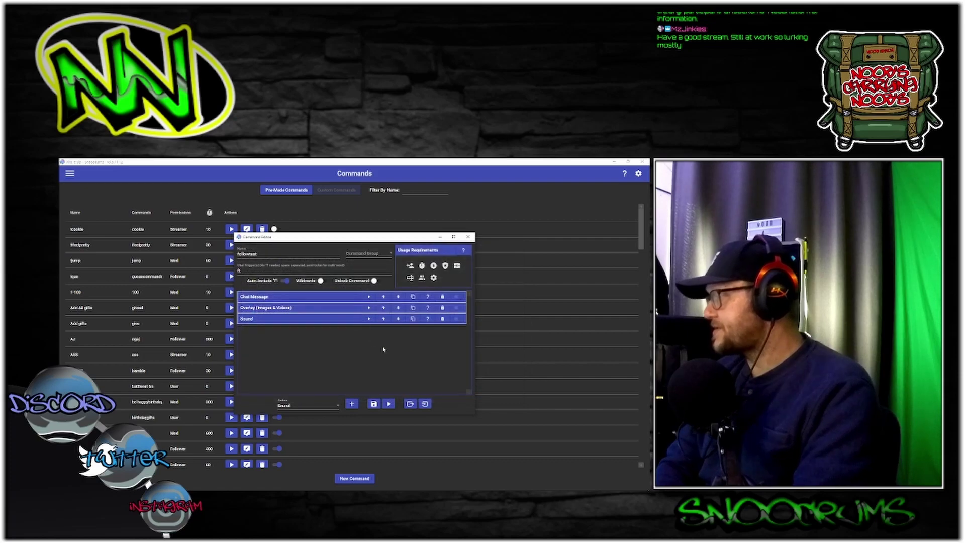
click(370, 297)
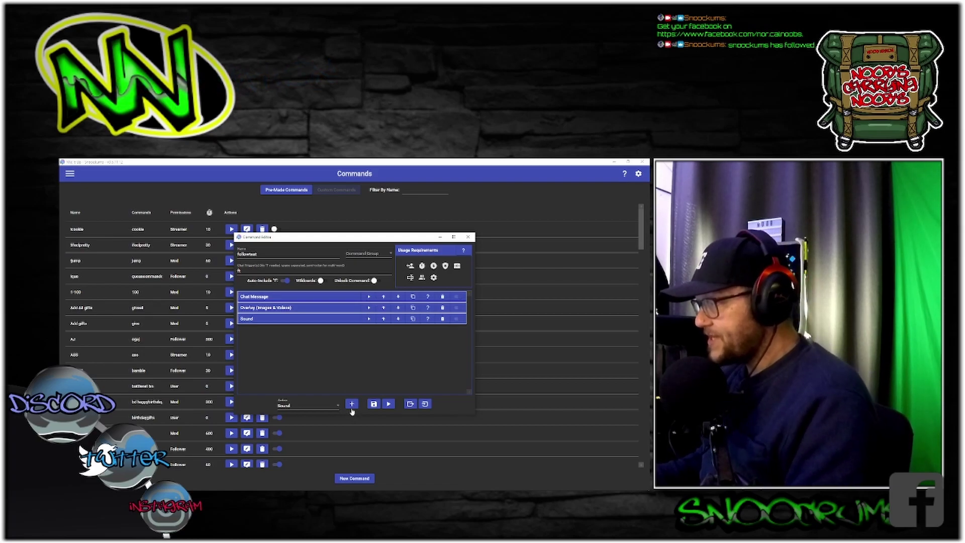
click(387, 404)
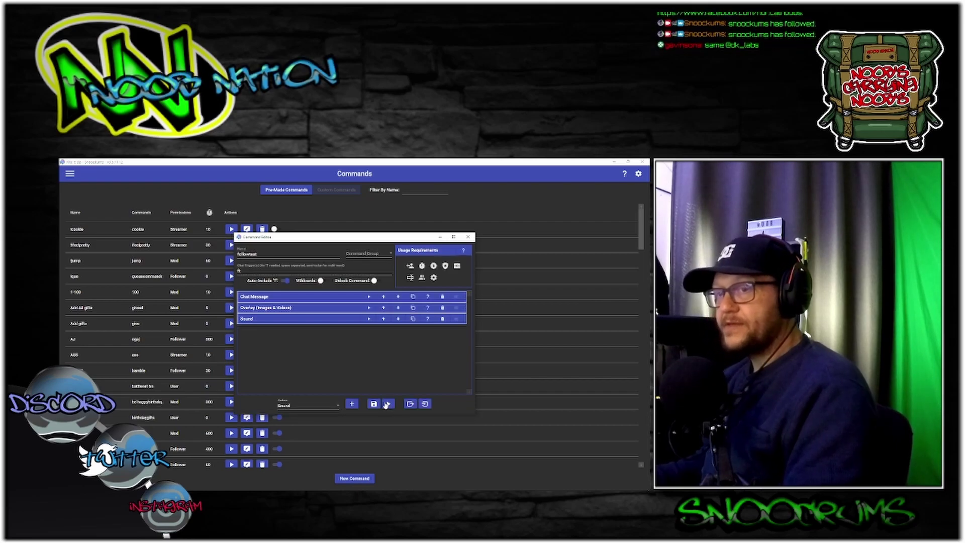
Set the command's user role requirement to Follower.
click(415, 298)
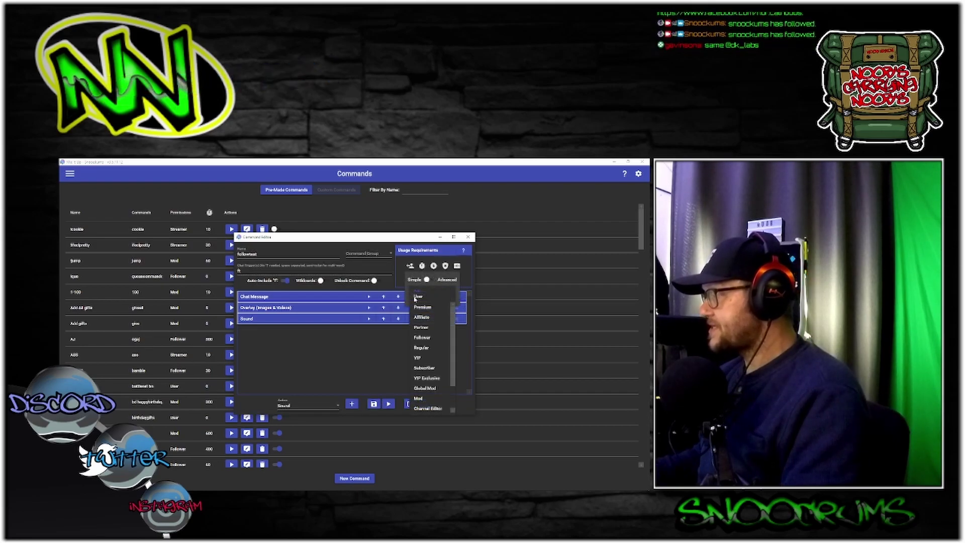
click(426, 338)
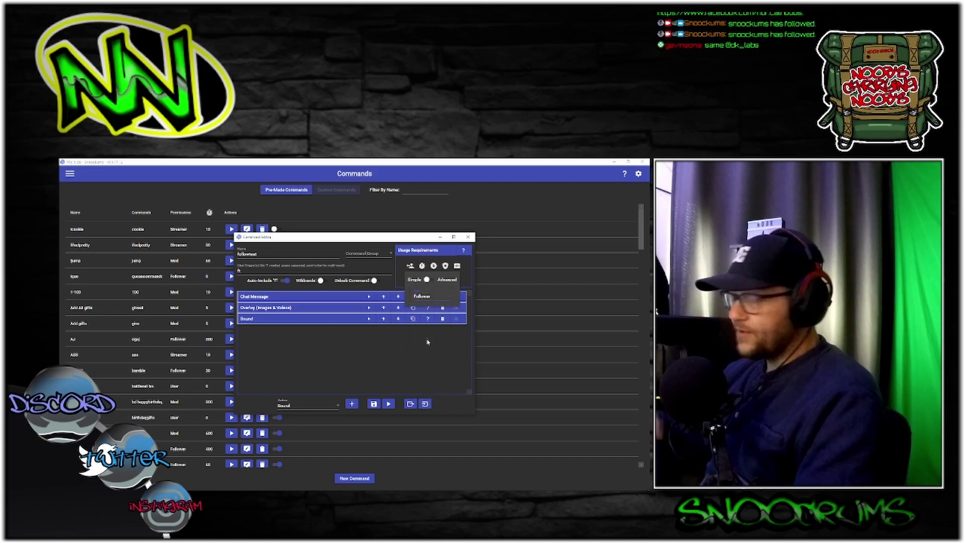
click(404, 275)
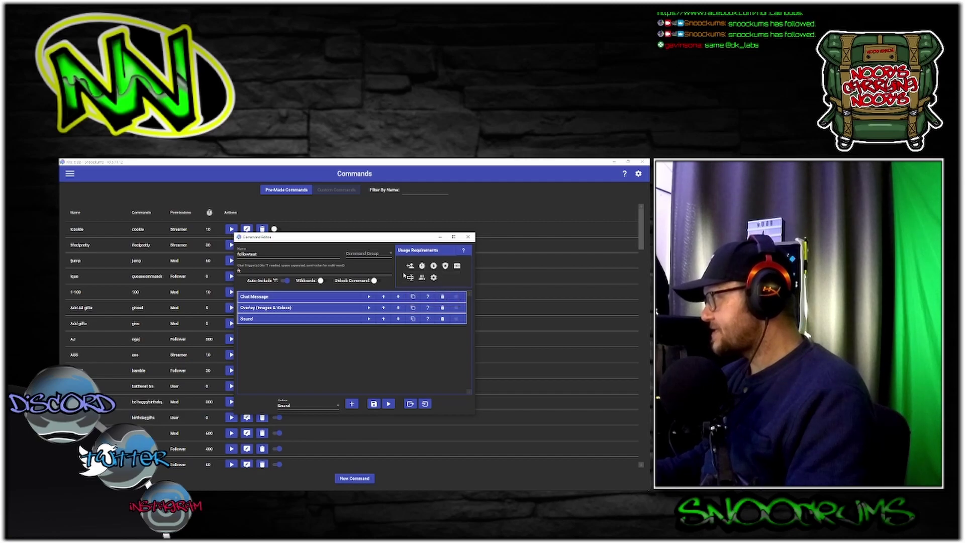
Check the command's cooldown requirement and save the followtest command.
click(422, 266)
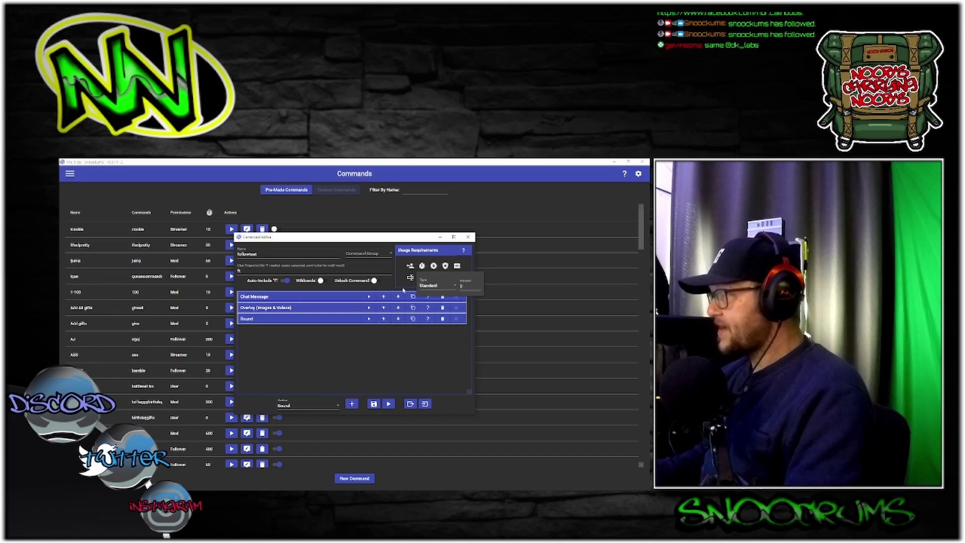
click(445, 271)
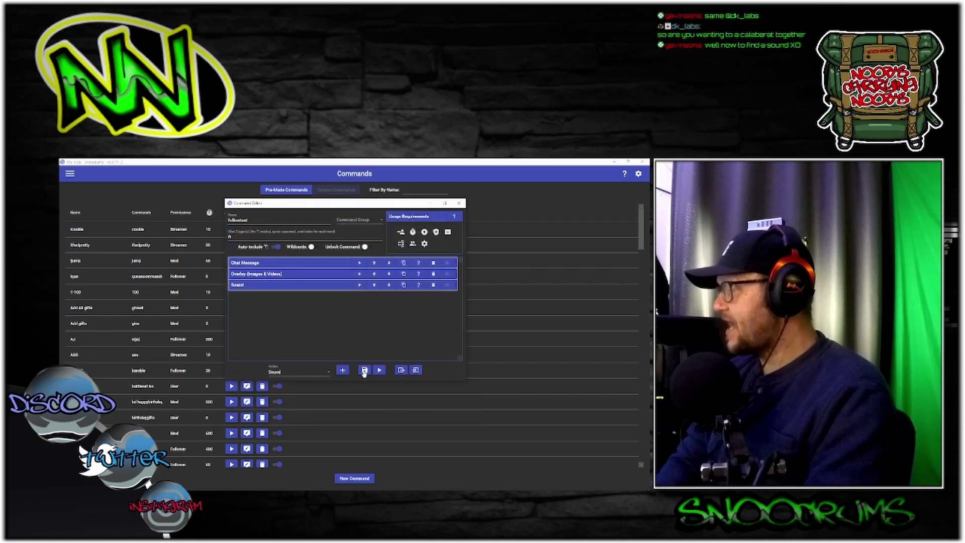
click(373, 404)
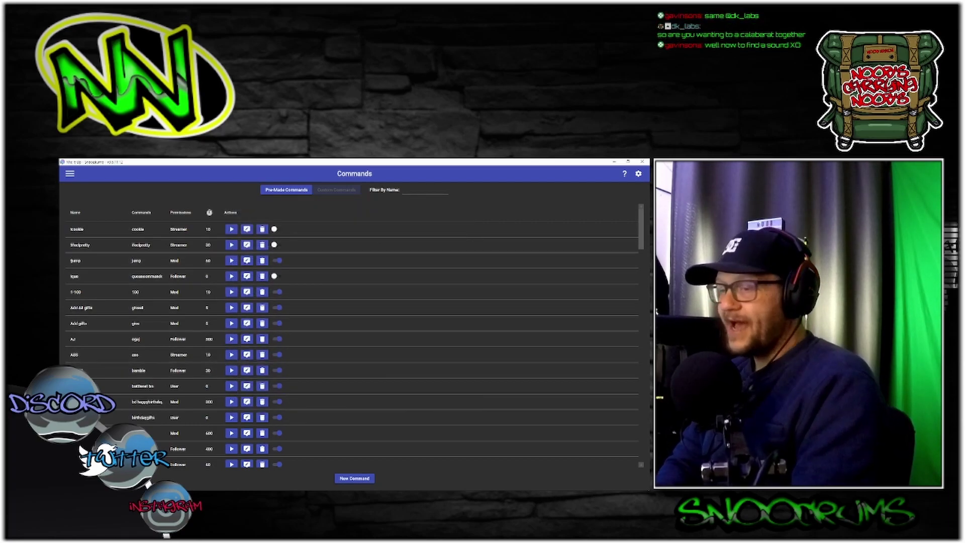